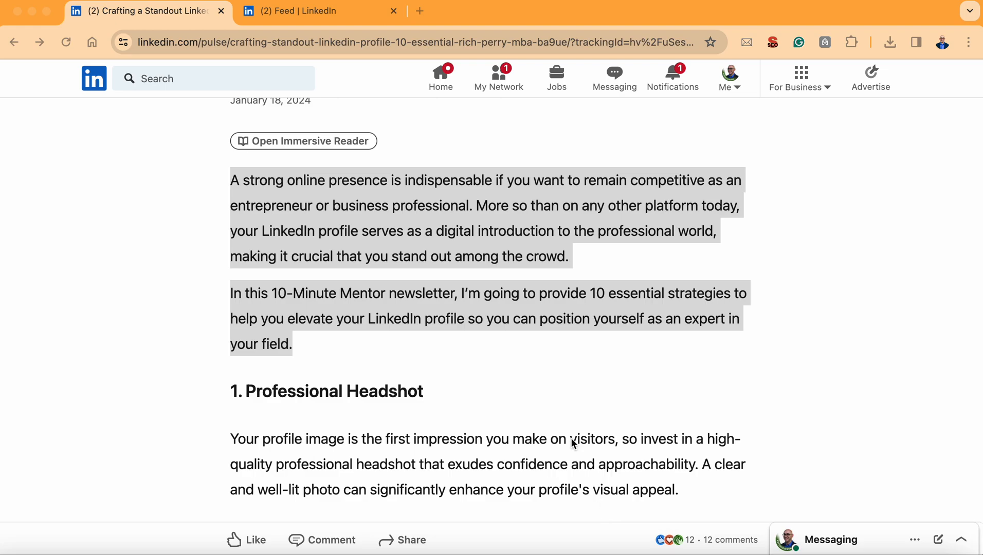
# Step: Copy the article's two highlighted introductory paragraphs and switch to the open LinkedIn feed
pyautogui.rightClick(502, 258)
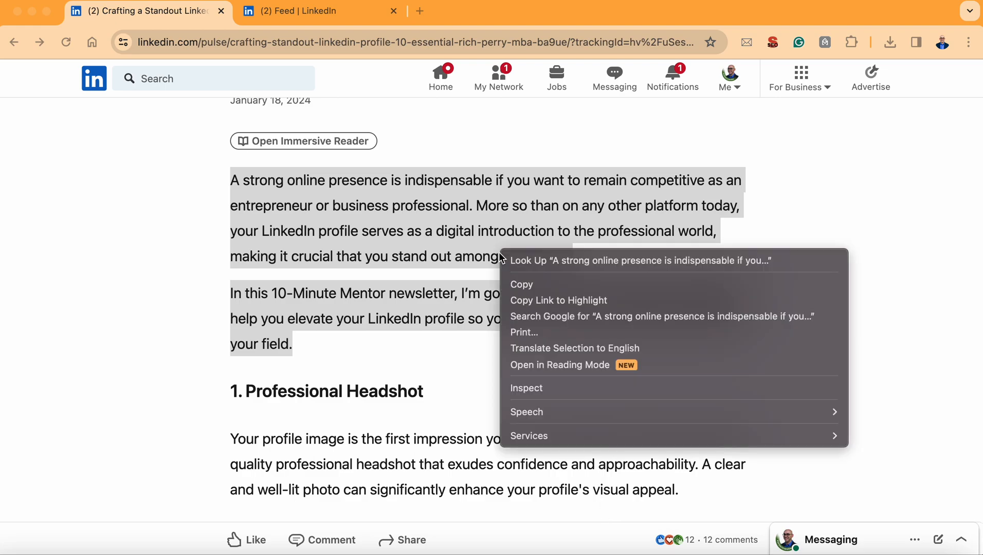
pyautogui.click(513, 280)
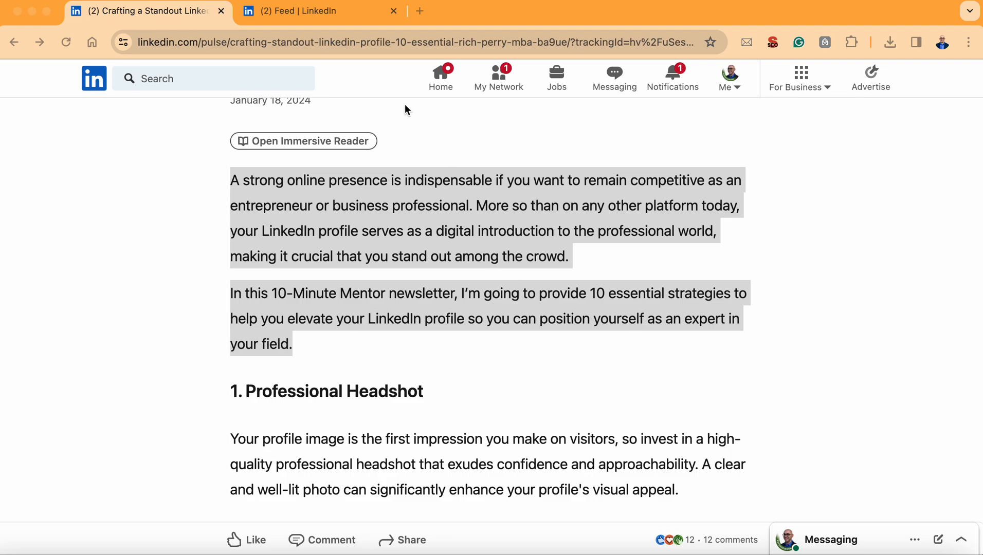
pyautogui.click(324, 16)
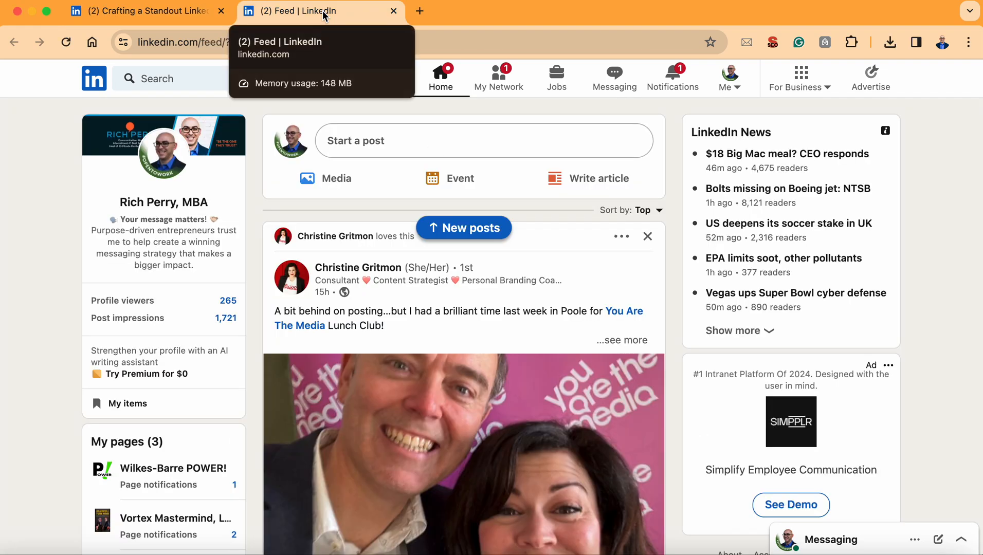
# Step: Start a new feed post and choose to add a document to it
pyautogui.click(382, 144)
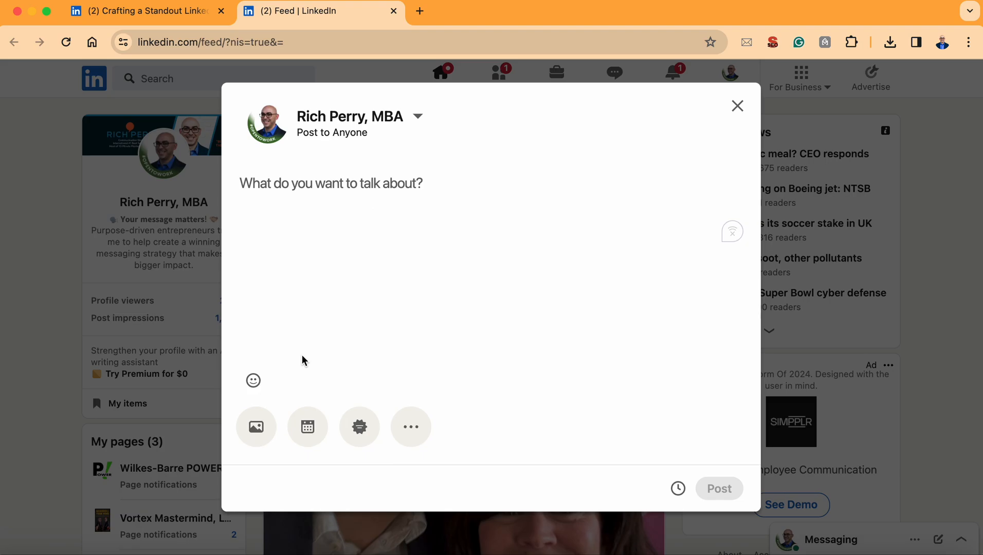
pyautogui.click(406, 430)
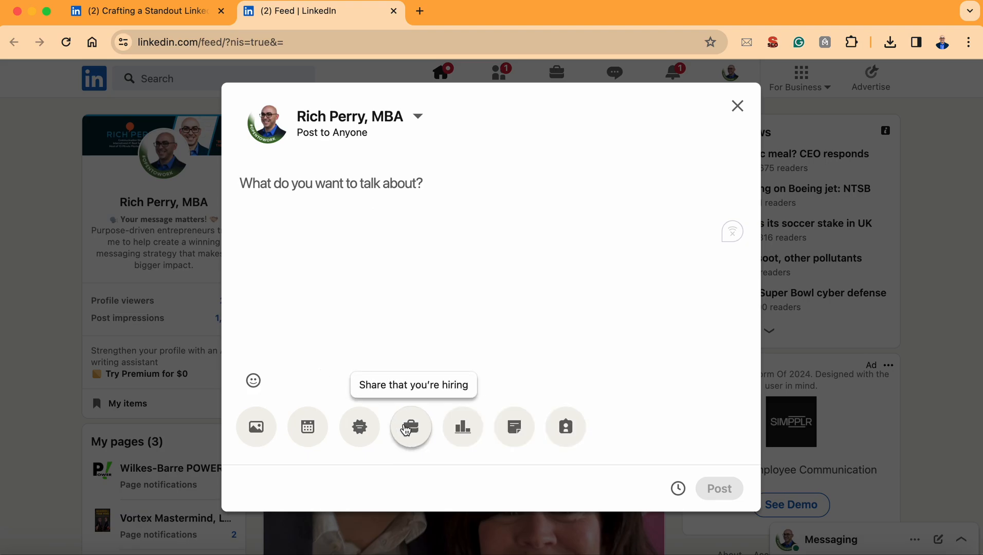
pyautogui.click(524, 431)
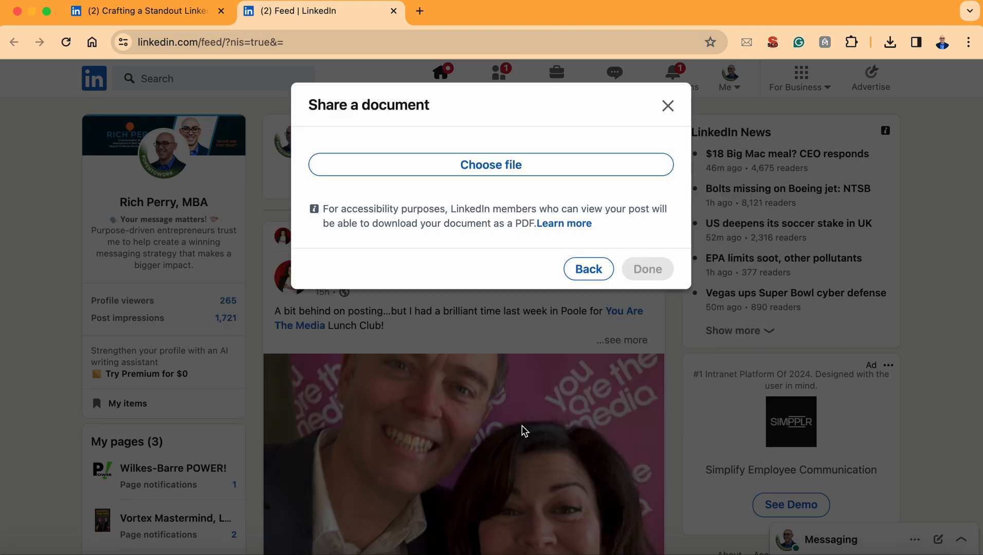
# Step: Upload "Craft a standout LinkedIn profile.pdf" from the LinkedIn carousel folder inside Social media posts in the personal brand folder
pyautogui.click(523, 164)
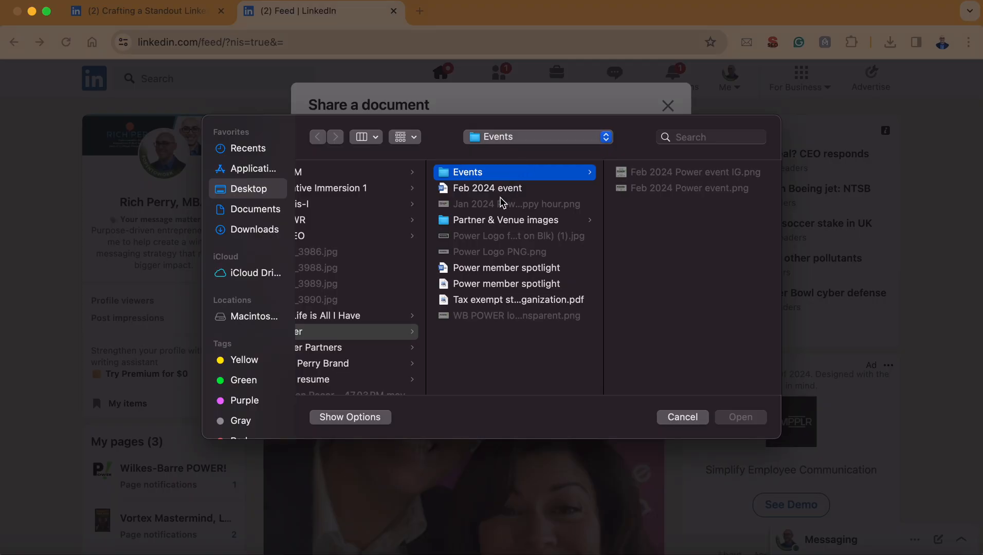
pyautogui.hscroll(-3, 380, 262)
pyautogui.scroll(-2, 380, 259)
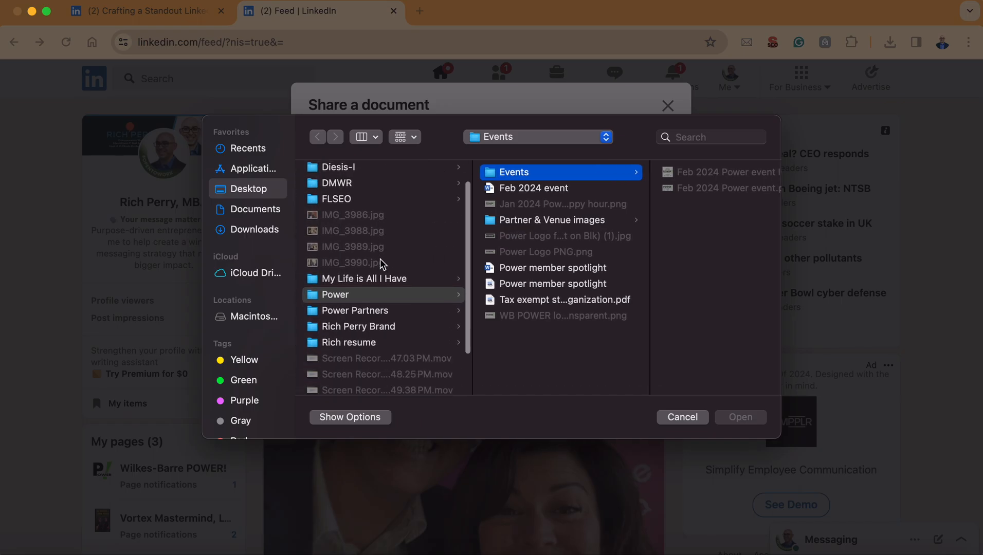
pyautogui.click(380, 323)
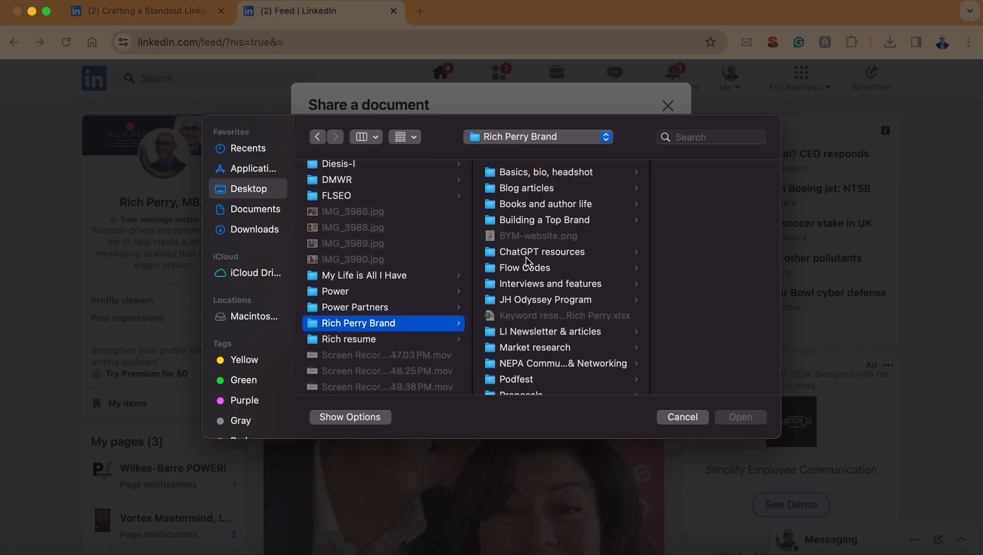
pyautogui.scroll(-5, 519, 262)
pyautogui.scroll(-2, 528, 262)
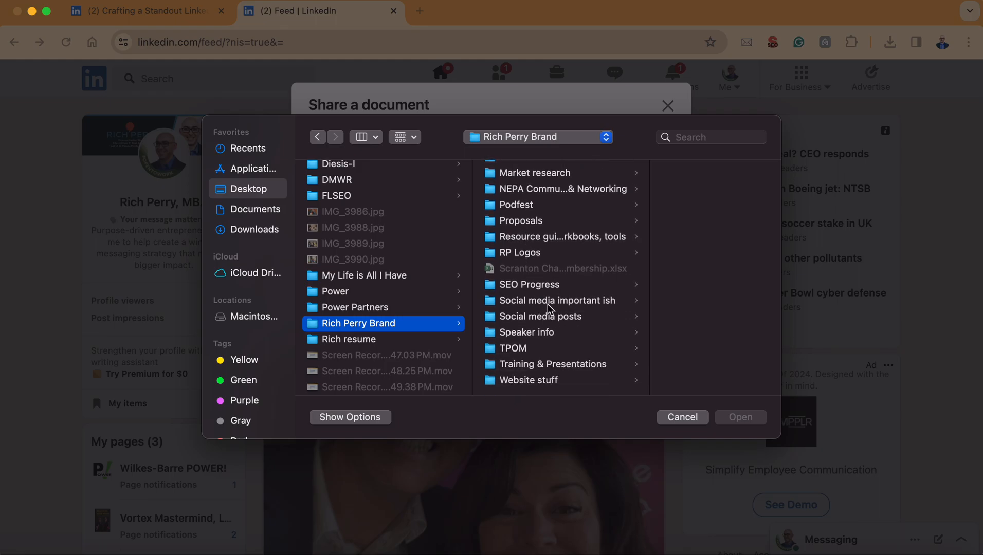
pyautogui.click(552, 316)
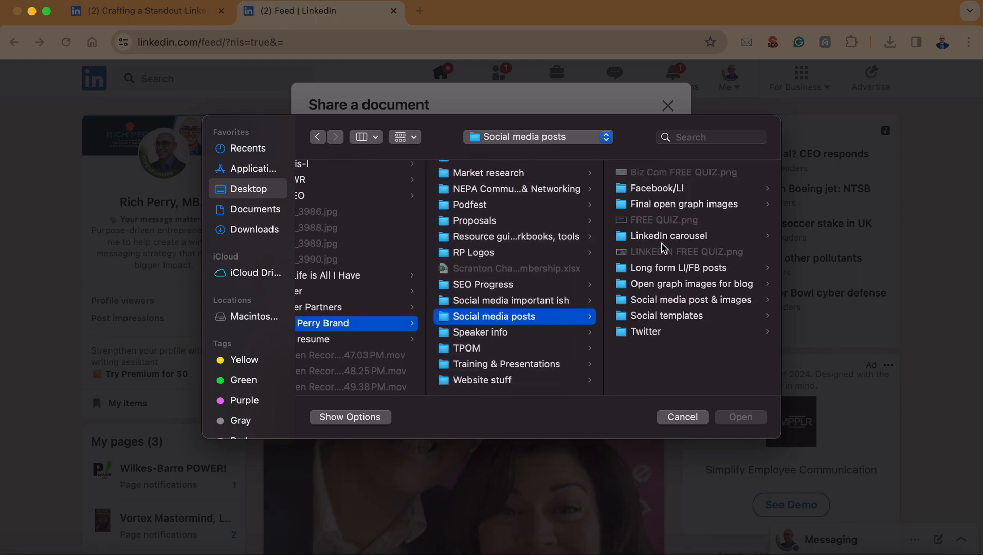
pyautogui.click(664, 301)
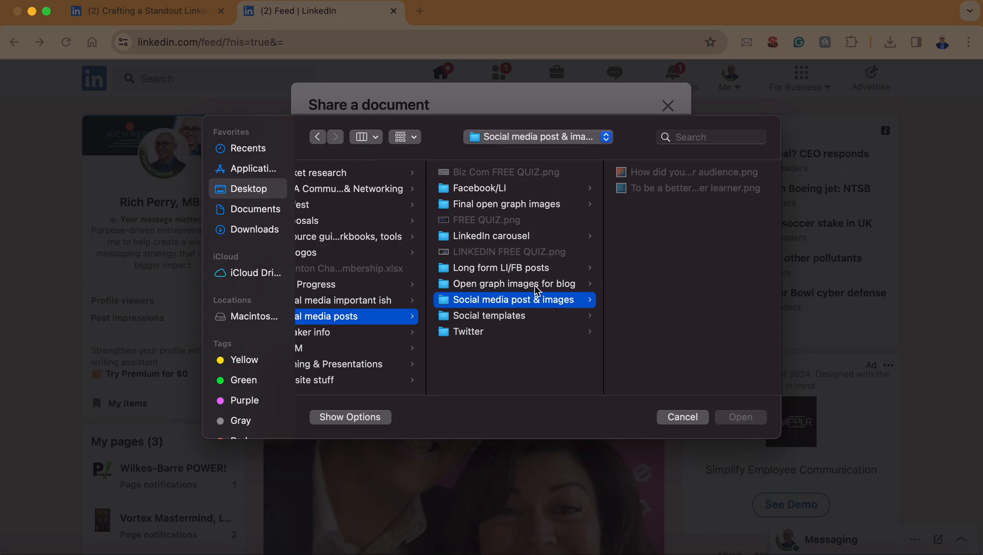
pyautogui.click(533, 239)
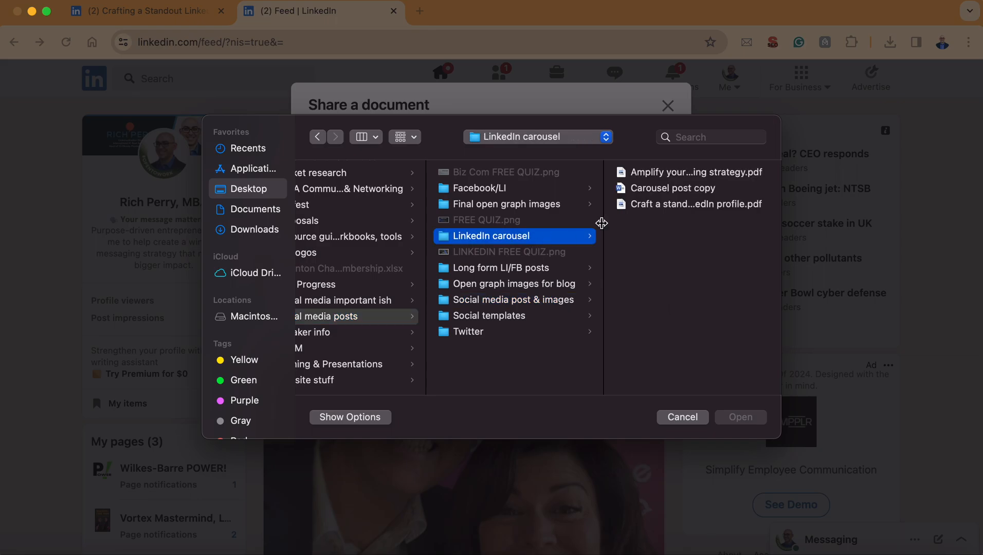
pyautogui.click(664, 207)
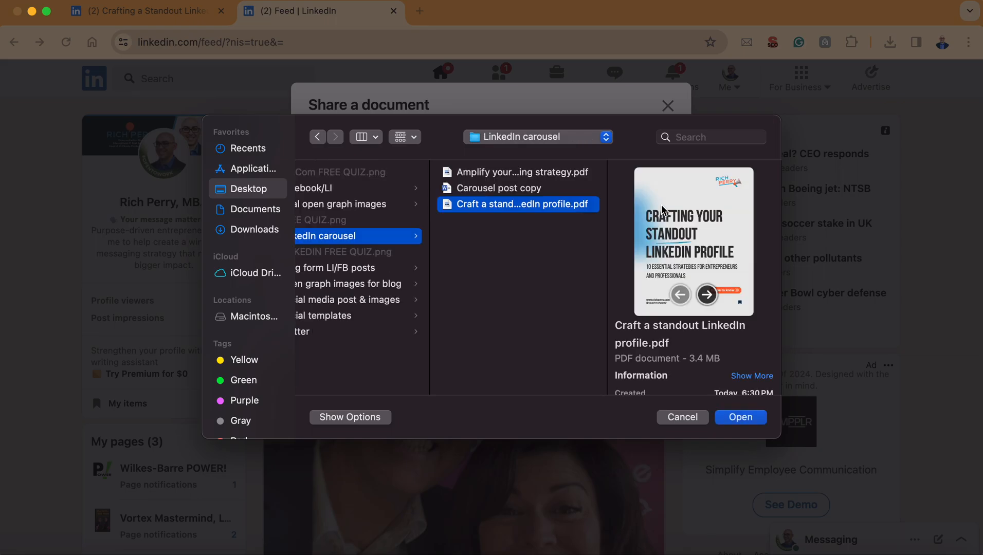
pyautogui.click(733, 416)
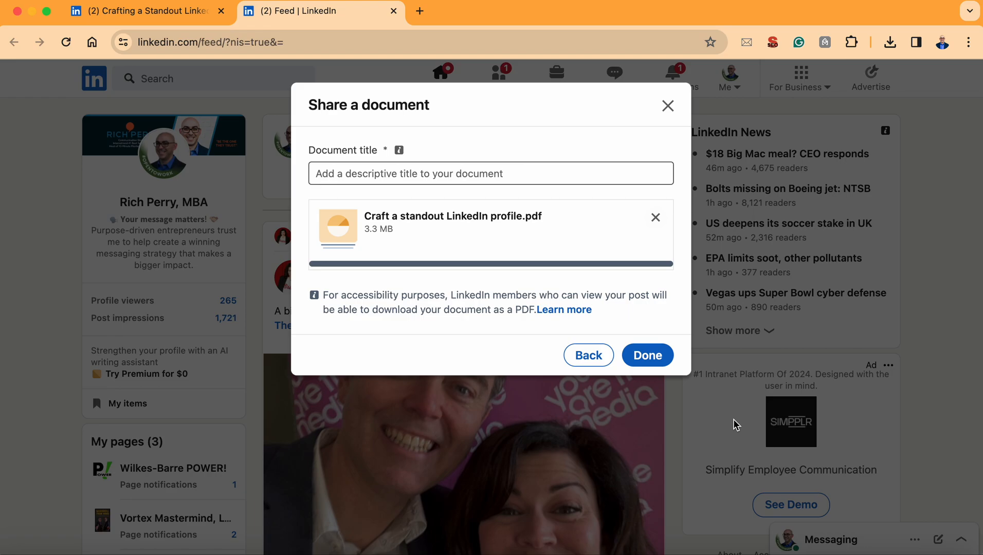
pyautogui.click(658, 360)
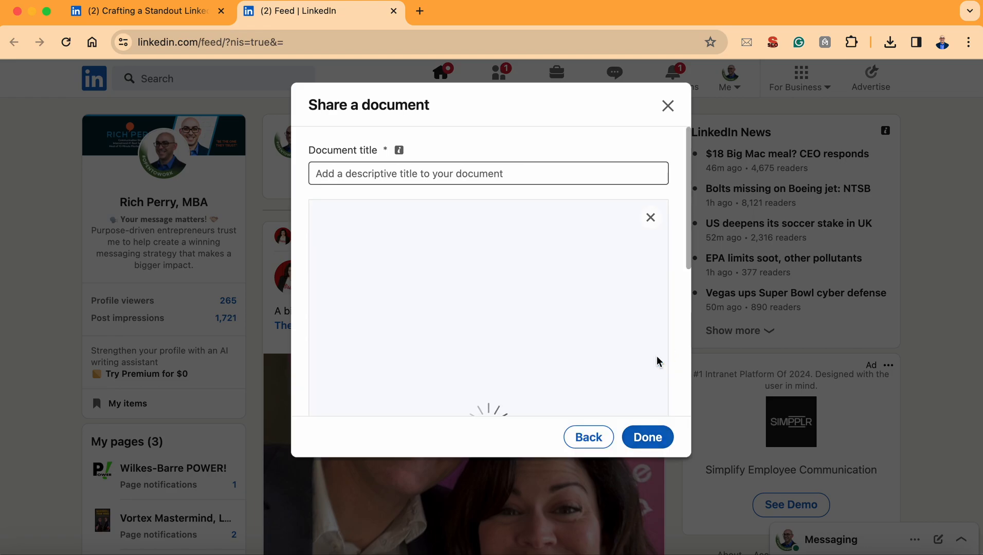
# Step: Enter "Crafting Your Standout LinkedIn Profile" as the document title, following the wording on the PDF's cover page
pyautogui.click(400, 173)
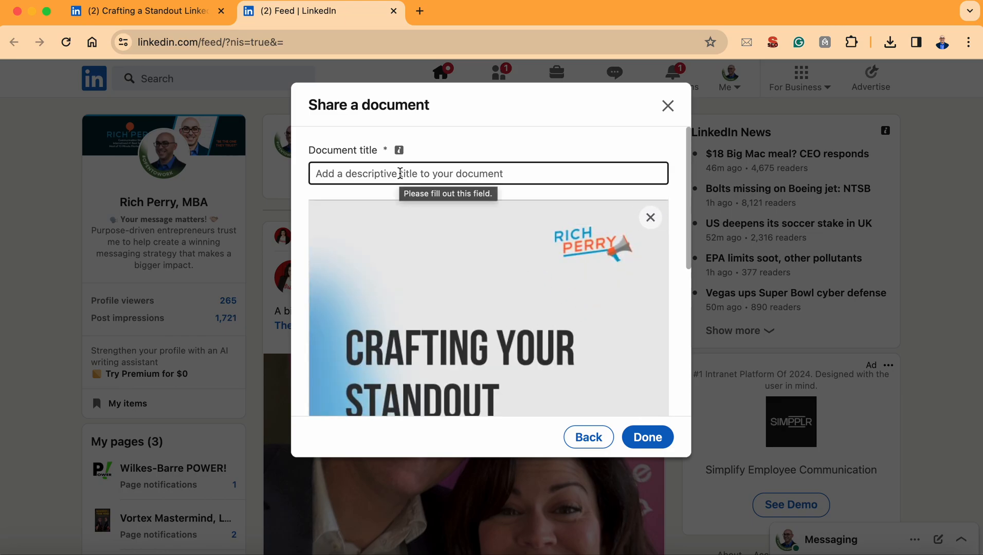
pyautogui.click(401, 174)
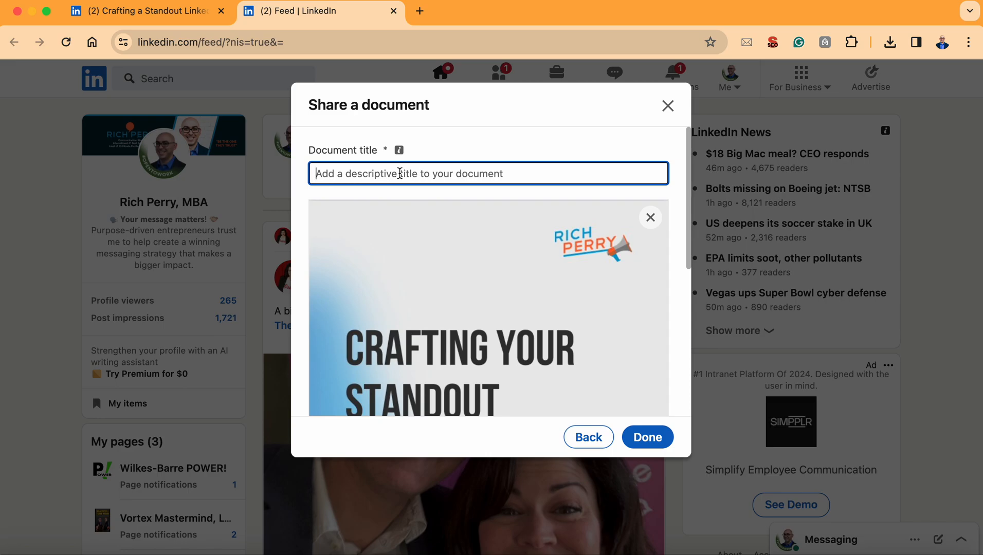
pyautogui.scroll(-6, 401, 173)
pyautogui.scroll(6, 399, 173)
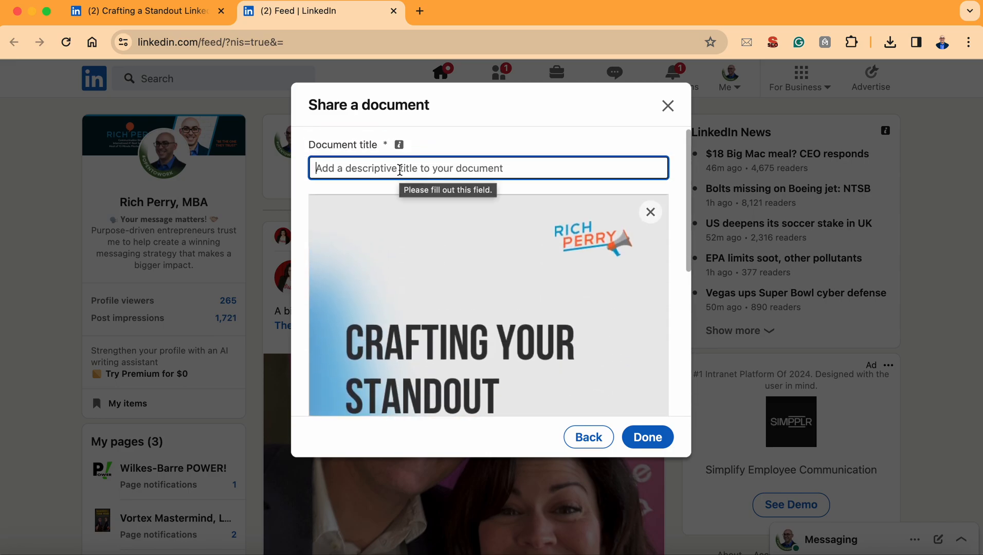
pyautogui.scroll(-5, 399, 169)
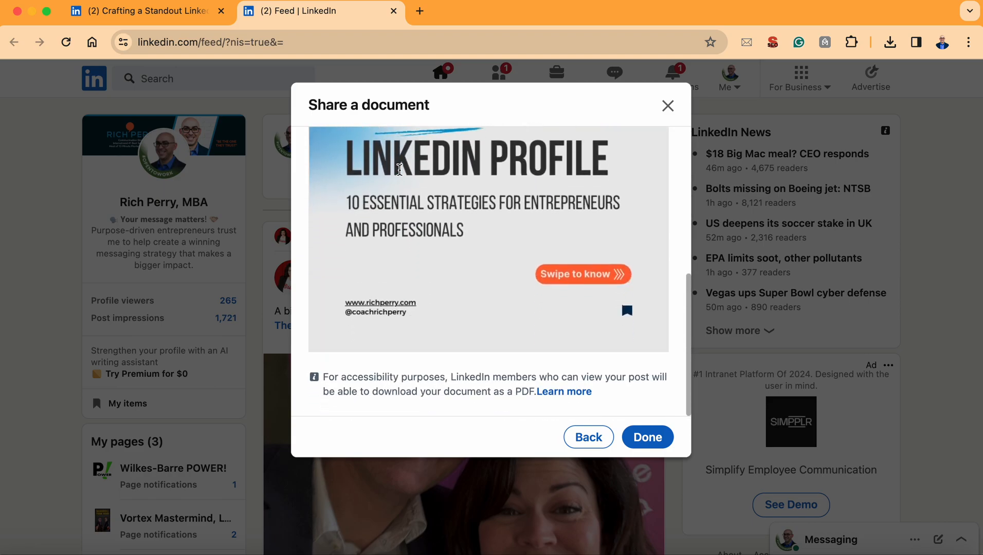
pyautogui.scroll(5, 400, 170)
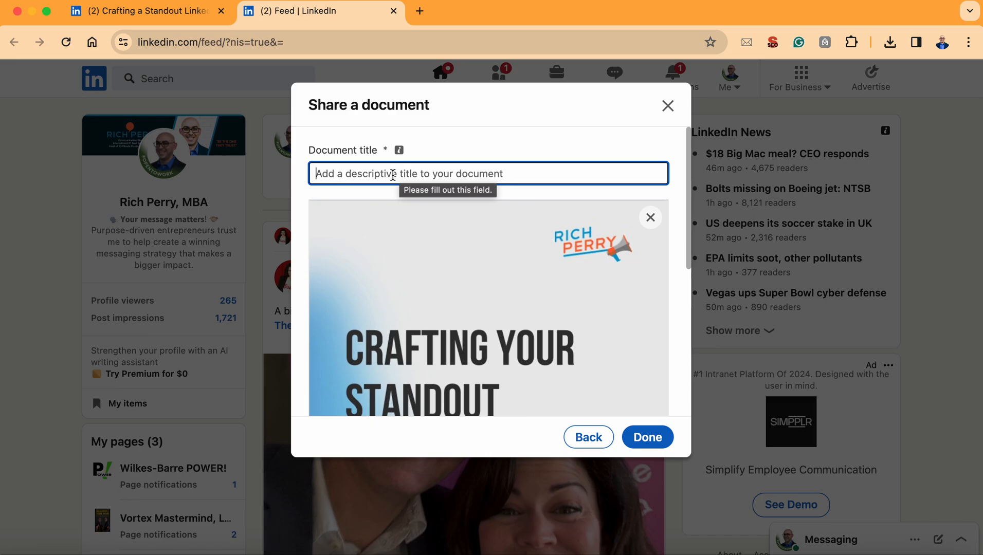
pyautogui.write('Craft')
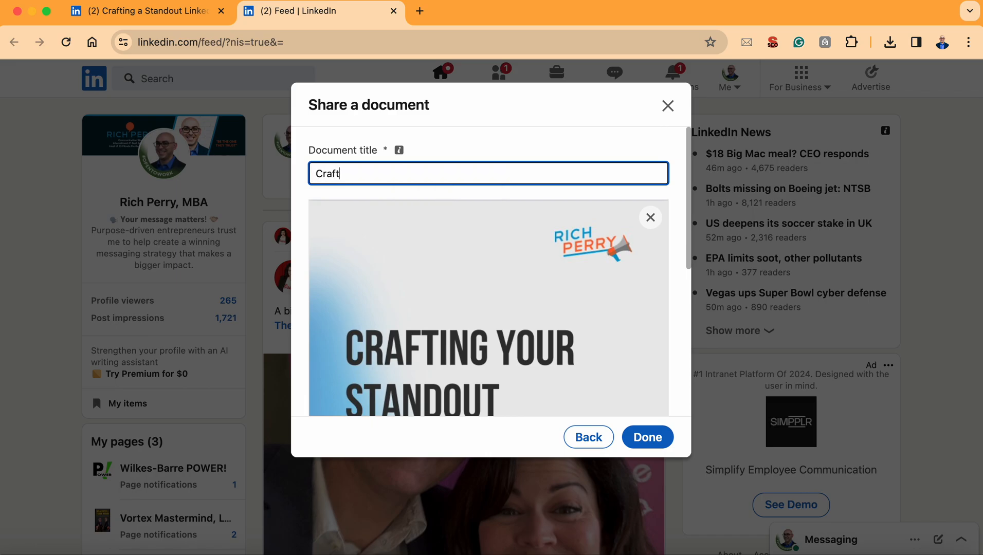
pyautogui.write('ing Your Standout')
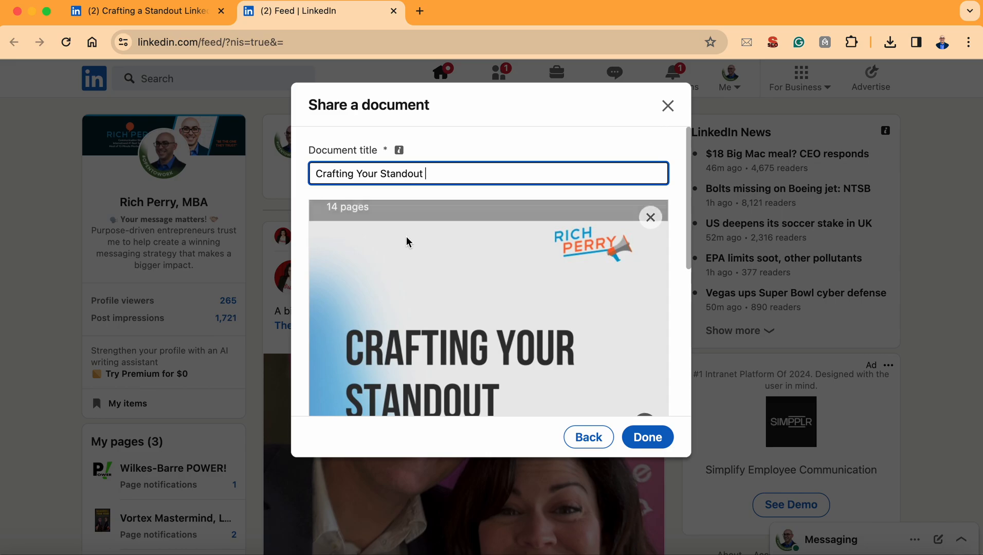
pyautogui.scroll(-3, 406, 236)
pyautogui.scroll(3, 406, 236)
pyautogui.write('LinkedIn')
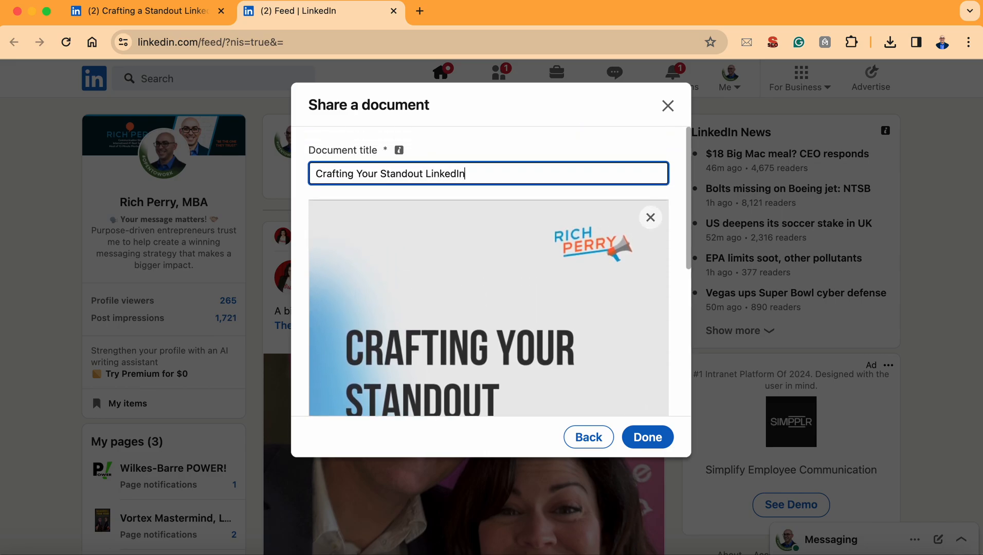
pyautogui.write(' Profile')
# Step: Try to extend the document title with the cover's subtitle, ": 10 Essential Strategies"
pyautogui.scroll(-3, 410, 292)
pyautogui.scroll(3, 410, 292)
pyautogui.scroll(-1, 410, 292)
pyautogui.scroll(-5, 488, 288)
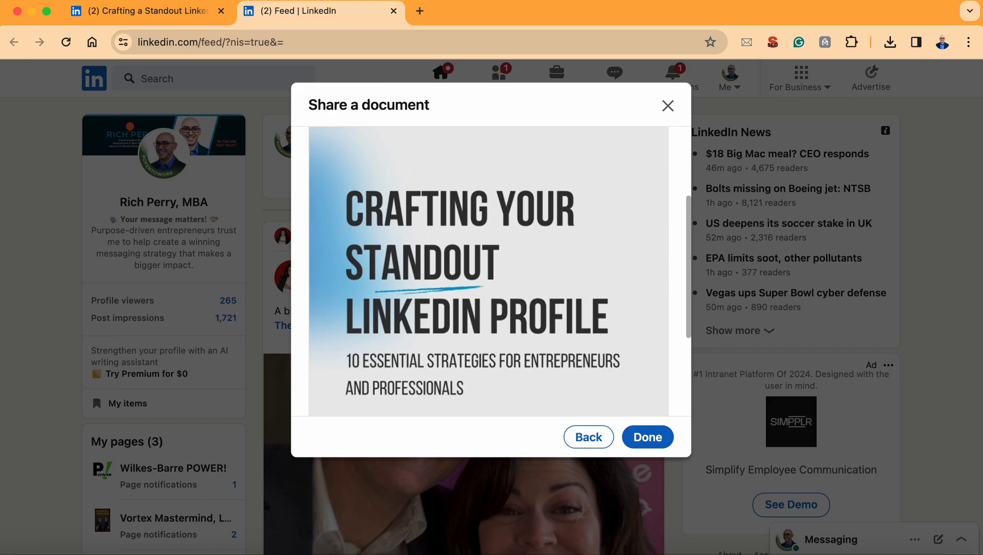
pyautogui.scroll(3, 489, 288)
pyautogui.scroll(2, 488, 273)
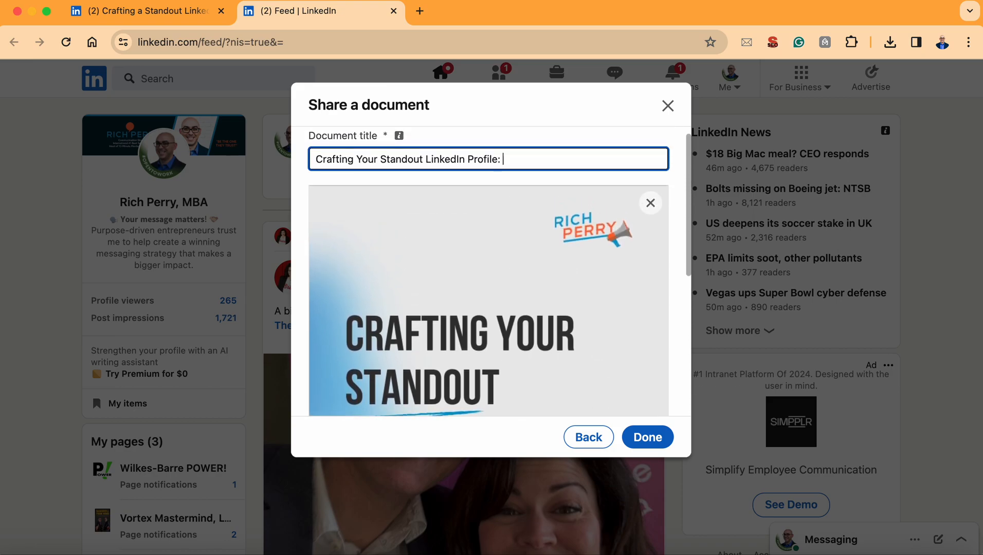
pyautogui.write('10 Essential Strategie')
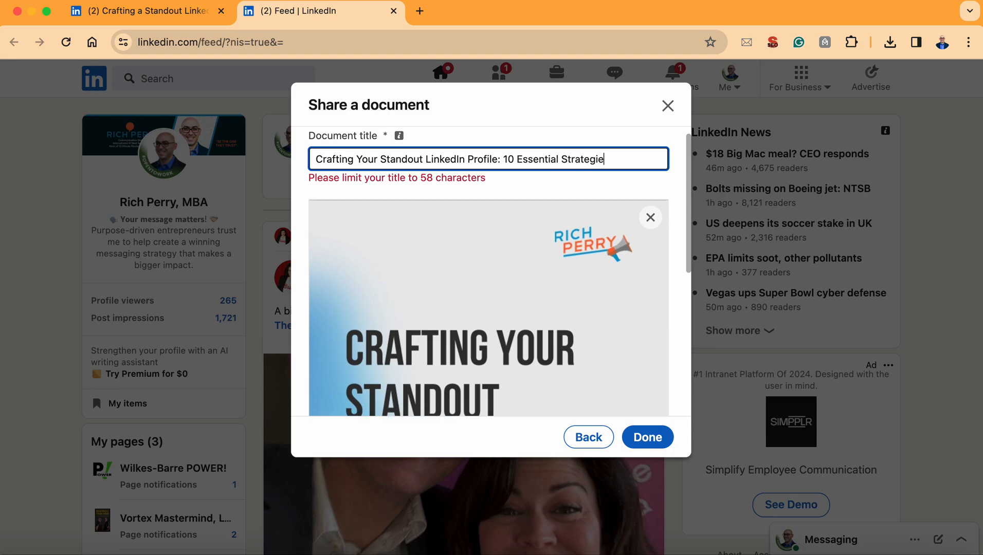
# Step: Trim the document title back to "Crafting Your Standout LinkedIn Profile" and attach the document to the post
pyautogui.press('BackSpace')
pyautogui.press('BackSpace')
pyautogui.press('BackSpace')
pyautogui.press('BackSpace')
pyautogui.press('BackSpace')
pyautogui.press('BackSpace')
pyautogui.press('BackSpace')
pyautogui.press('BackSpace')
pyautogui.press('BackSpace')
pyautogui.press('BackSpace')
pyautogui.press('BackSpace')
pyautogui.press('BackSpace')
pyautogui.press('BackSpace')
pyautogui.press('BackSpace')
pyautogui.press('BackSpace')
pyautogui.press('BackSpace')
pyautogui.press('BackSpace')
pyautogui.press('BackSpace')
pyautogui.press('BackSpace')
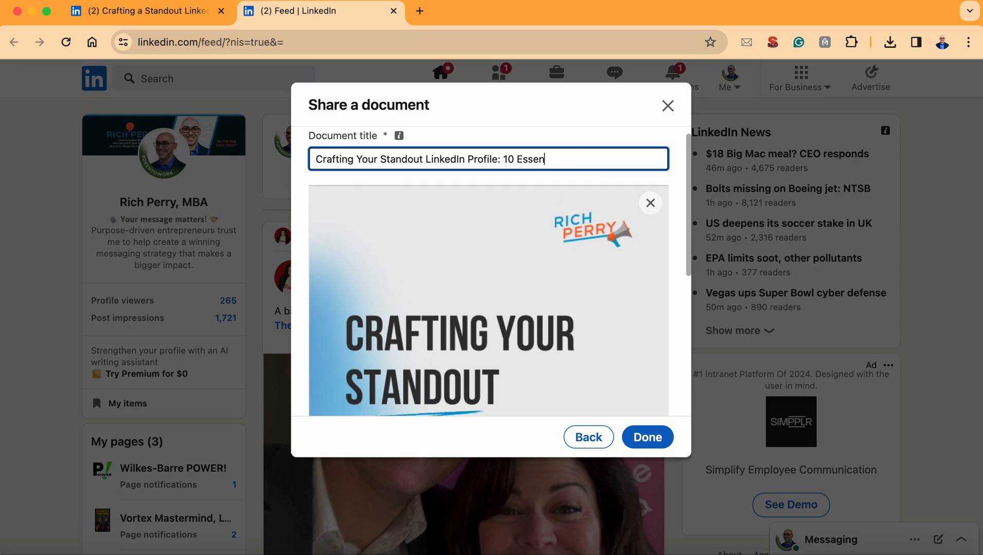
pyautogui.press('BackSpace')
pyautogui.press('BackSpace')
pyautogui.press('BackSpace')
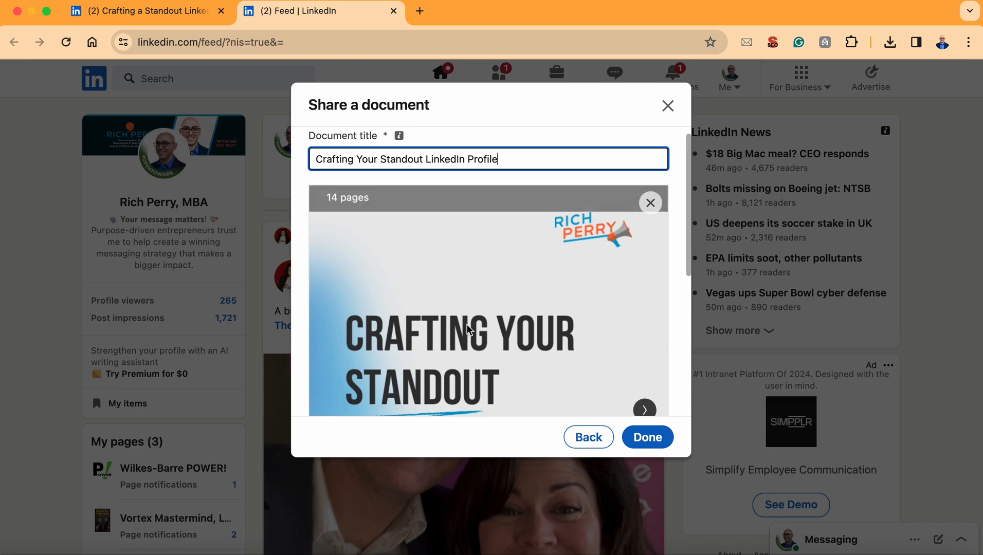
pyautogui.click(647, 438)
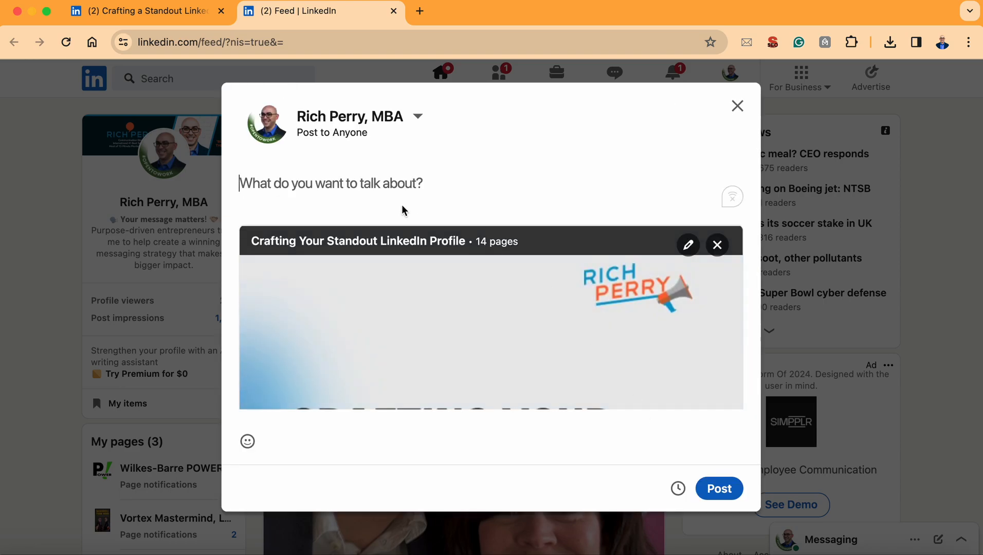
# Step: Paste the copied introductory paragraphs as the post text and insert a blank line between the two paragraphs
pyautogui.rightClick(319, 187)
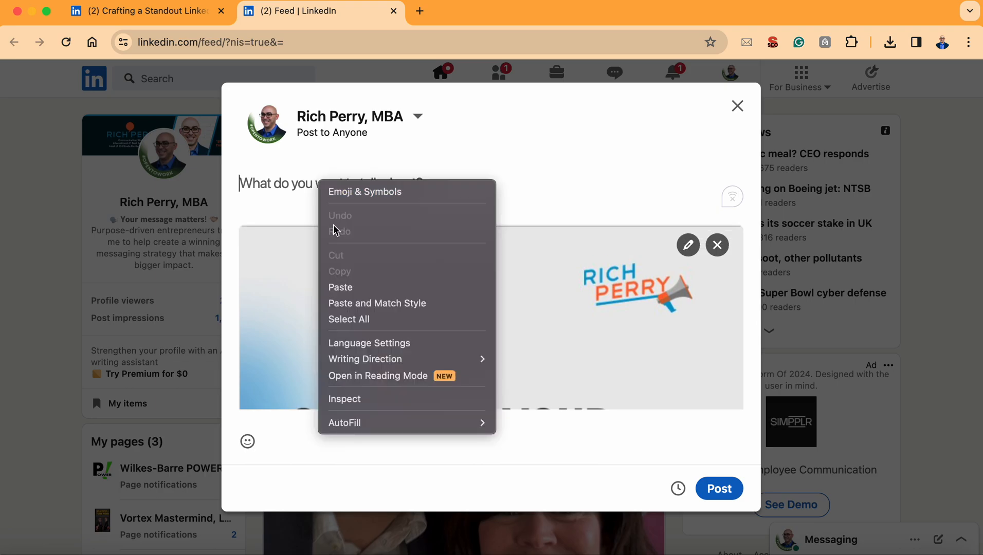
pyautogui.click(341, 287)
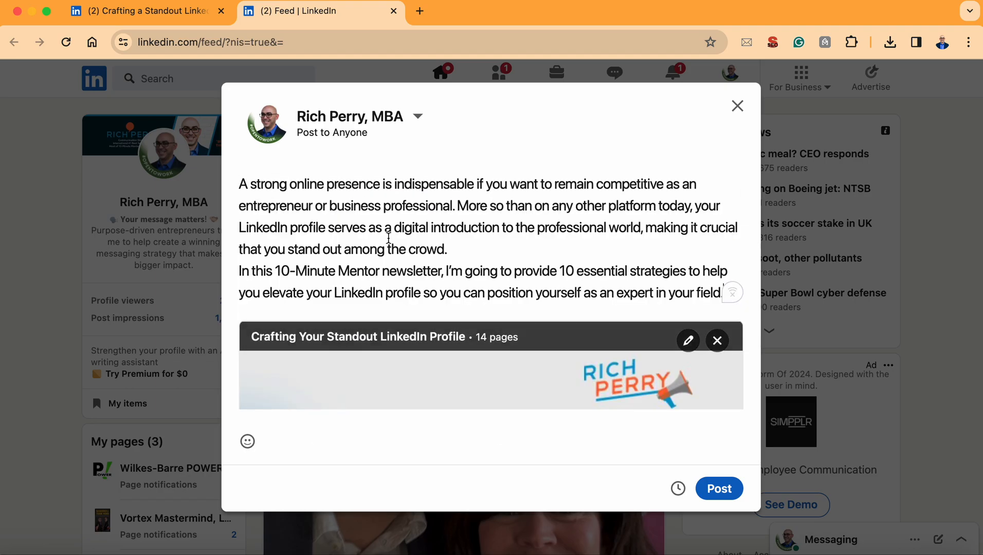
pyautogui.click(459, 249)
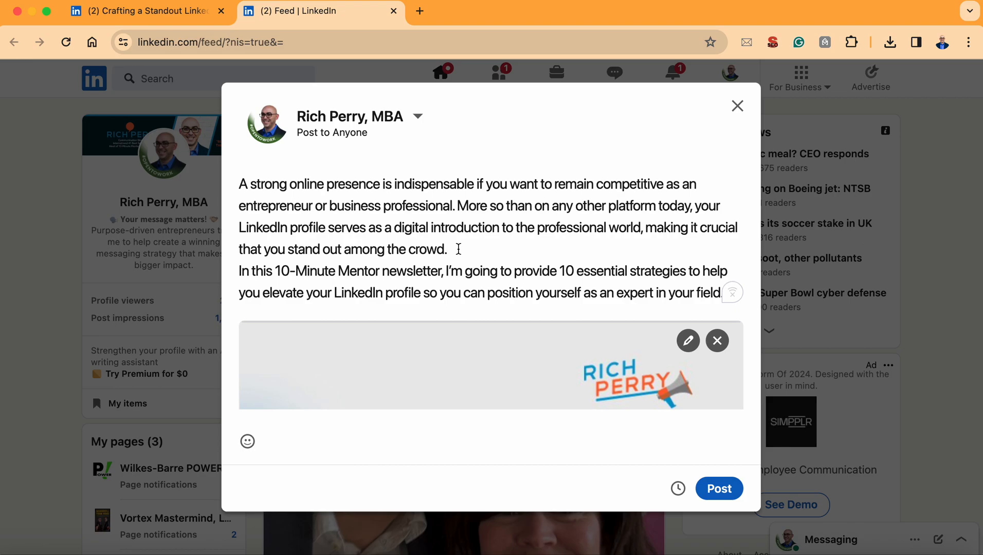
pyautogui.press('Return')
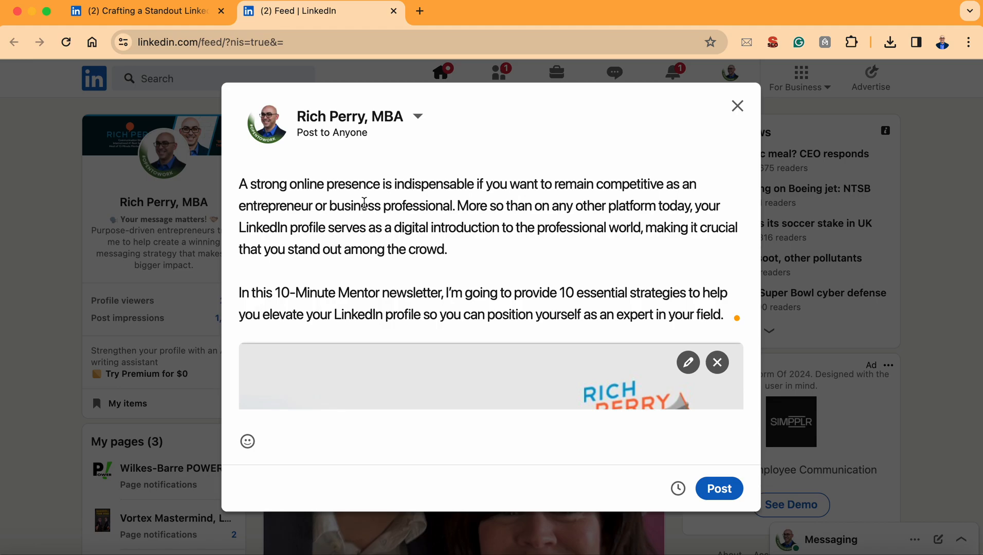
pyautogui.scroll(-2, 365, 203)
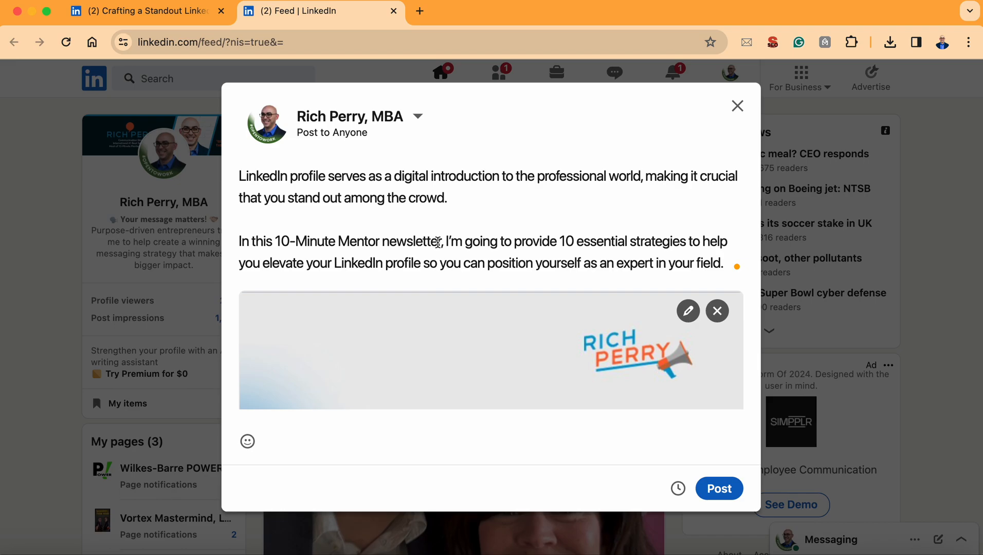
# Step: Replace "10-Minute Mentor newsletter" with "coaching guide" in the second paragraph of the post text
pyautogui.press('BackSpace')
pyautogui.press('BackSpace')
pyautogui.press('BackSpace')
pyautogui.press('BackSpace')
pyautogui.press('BackSpace')
pyautogui.press('BackSpace')
pyautogui.press('BackSpace')
pyautogui.press('BackSpace')
pyautogui.press('BackSpace')
pyautogui.press('BackSpace')
pyautogui.press('BackSpace')
pyautogui.press('BackSpace')
pyautogui.press('BackSpace')
pyautogui.press('BackSpace')
pyautogui.press('BackSpace')
pyautogui.press('BackSpace')
pyautogui.press('BackSpace')
pyautogui.press('BackSpace')
pyautogui.press('BackSpace')
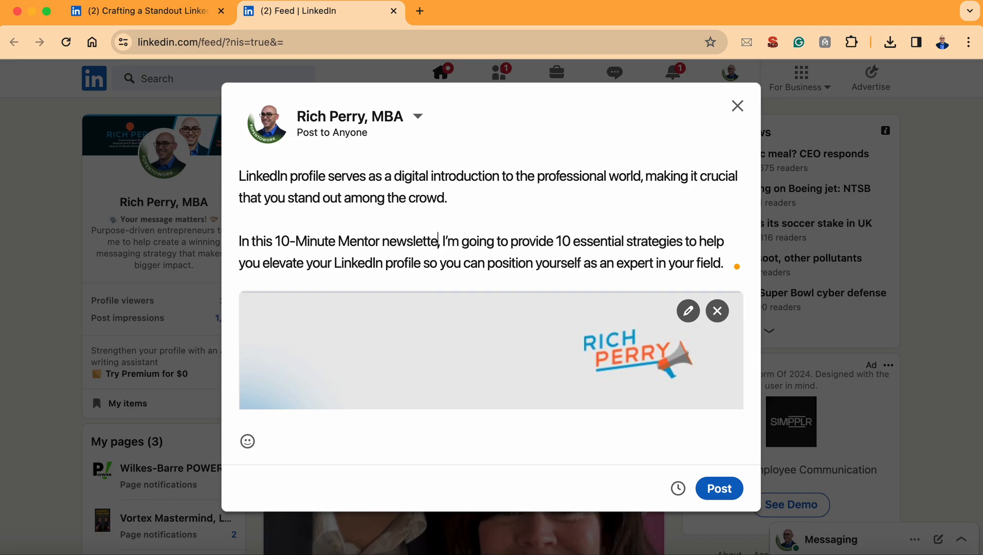
pyautogui.press('BackSpace')
pyautogui.press('BackSpace')
pyautogui.press('BackSpace')
pyautogui.press('BackSpace')
pyautogui.press('BackSpace')
pyautogui.press('BackSpace')
pyautogui.press('BackSpace')
pyautogui.press('BackSpace')
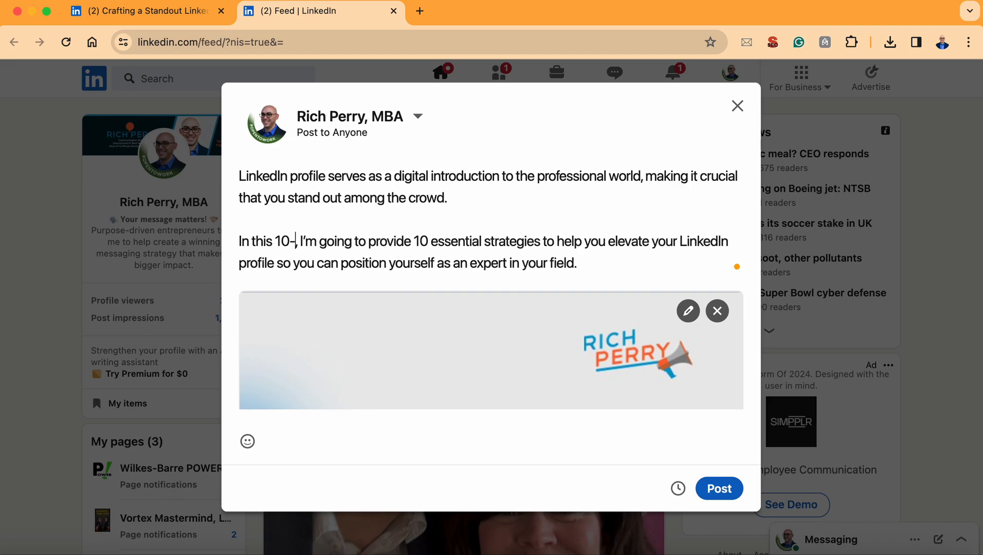
pyautogui.write('coaching gui')
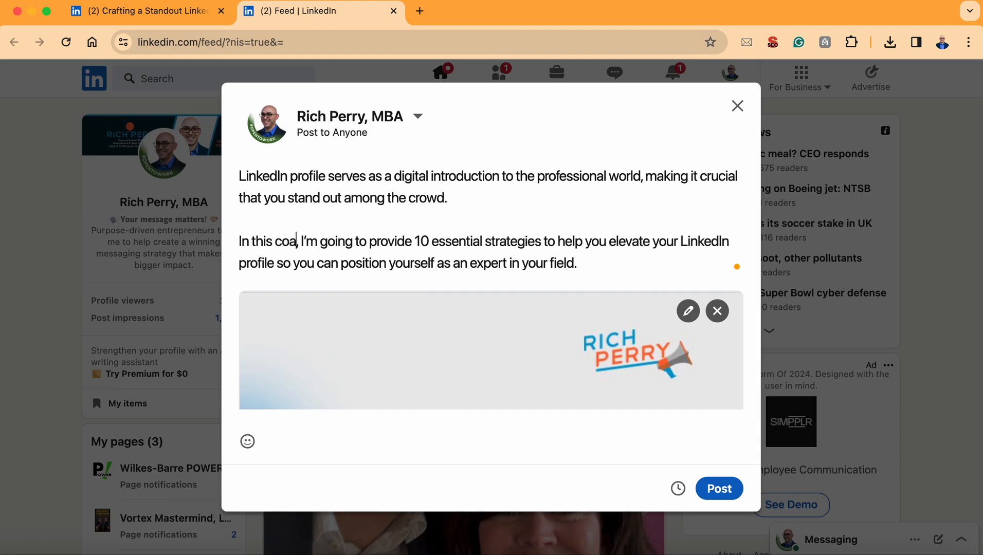
pyautogui.write('de')
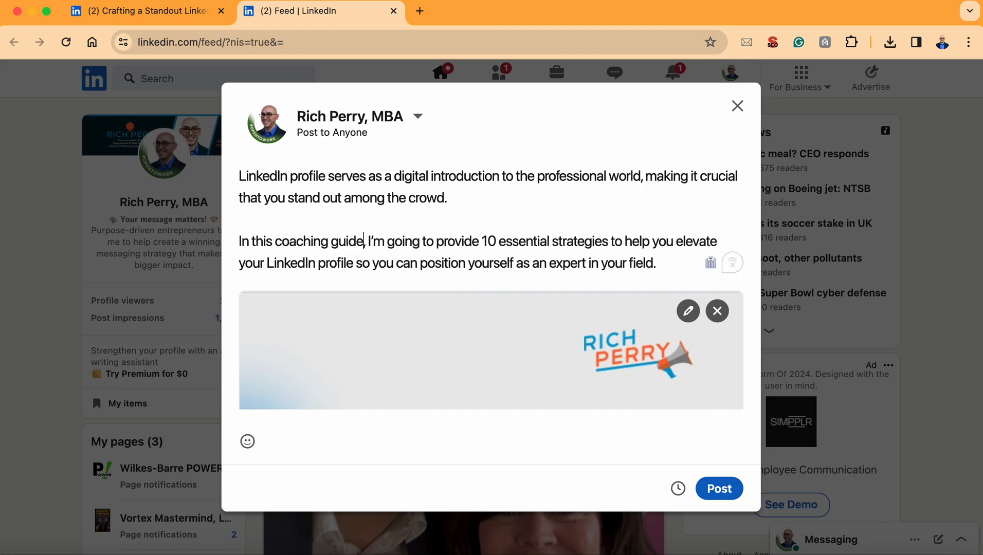
# Step: Add a blank line after the last paragraph and insert the repeat-arrows emoji on a new line, searching the emojis for "arrow"
pyautogui.click(663, 265)
pyautogui.scroll(-5, 666, 240)
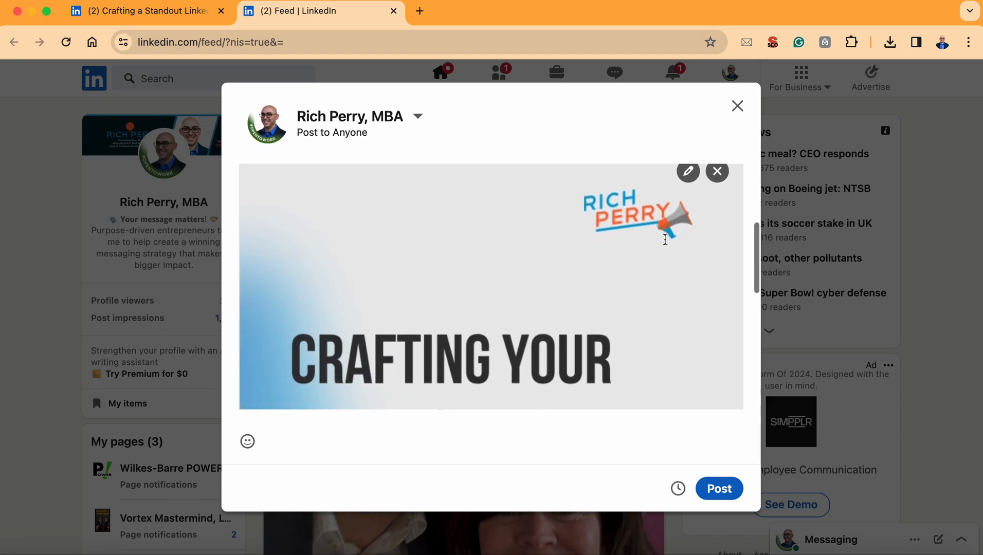
pyautogui.scroll(-5, 665, 239)
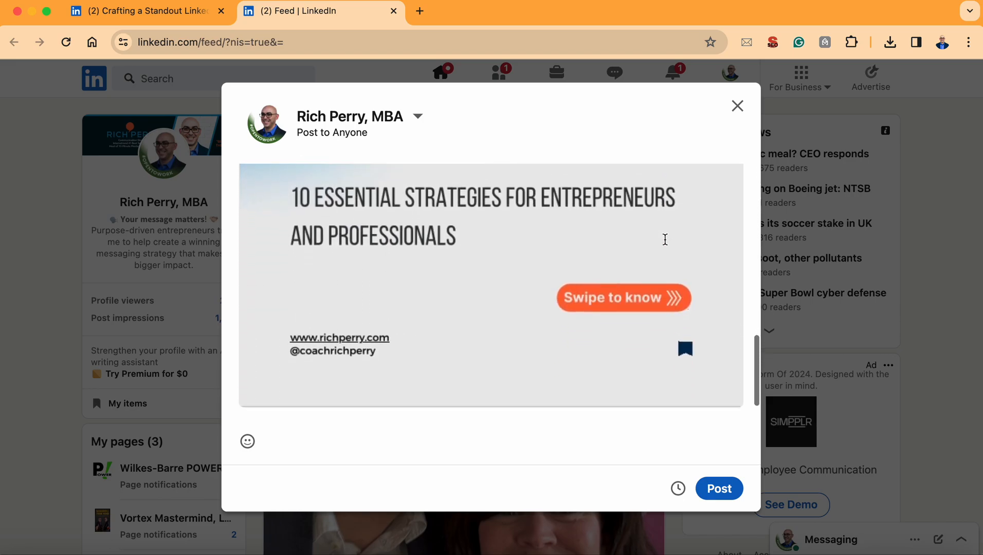
pyautogui.scroll(10, 666, 240)
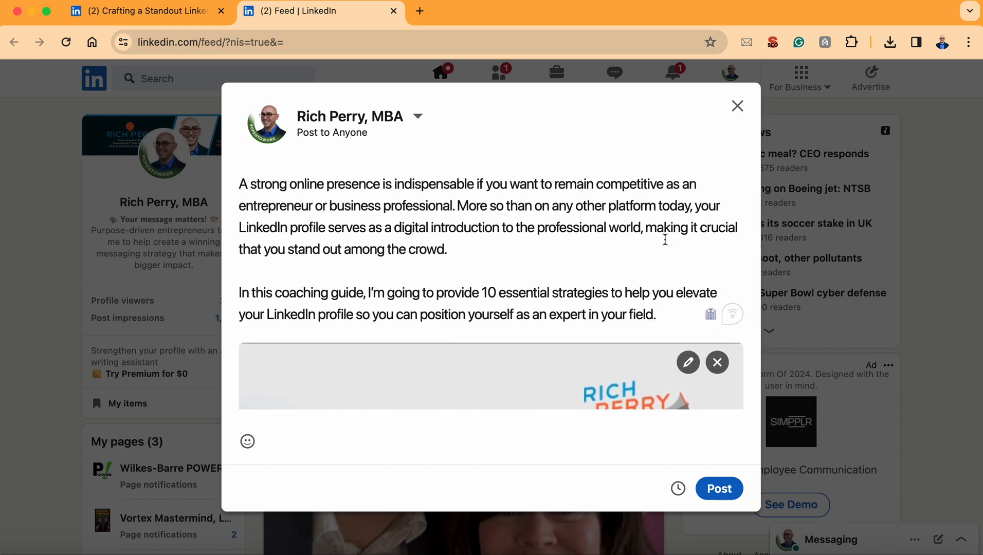
pyautogui.press('Return')
pyautogui.press('Return')
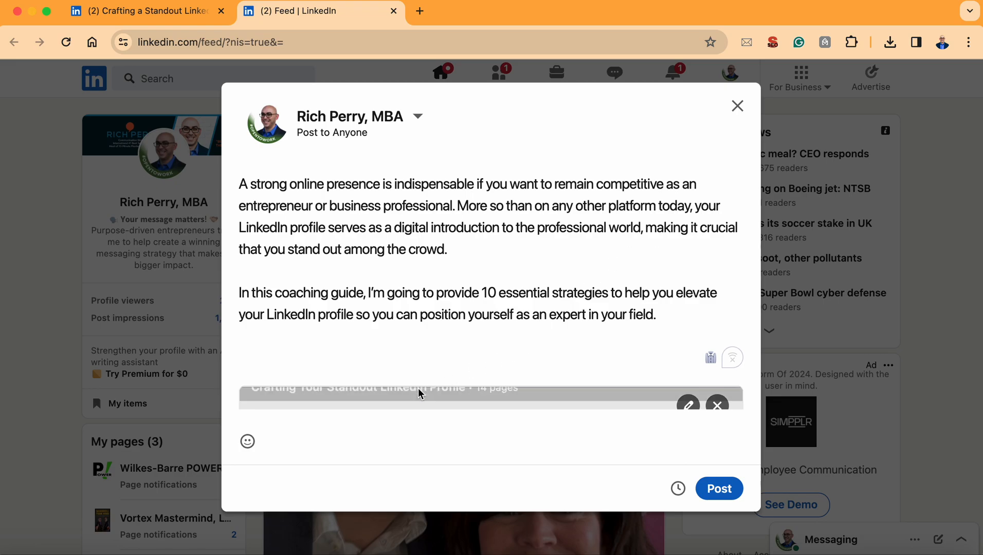
pyautogui.click(247, 442)
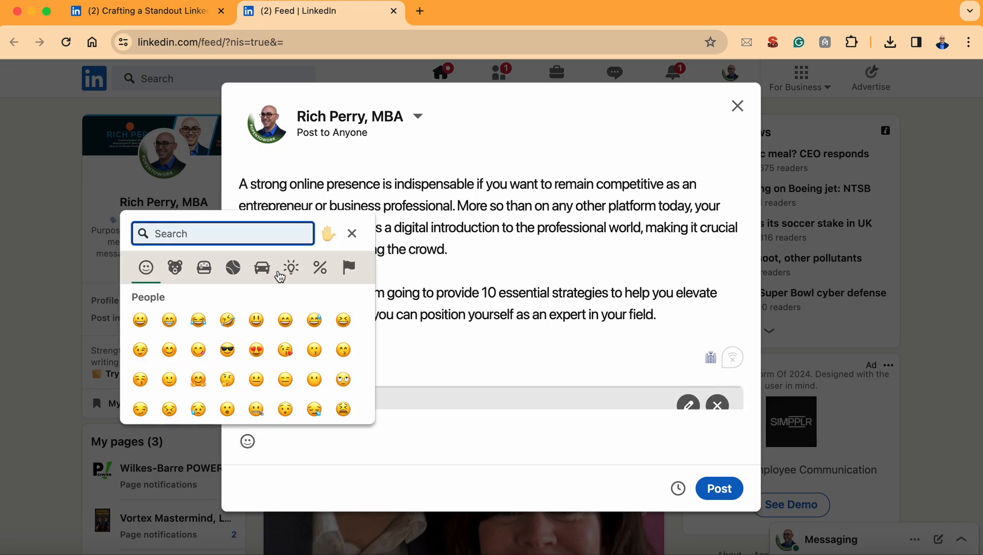
pyautogui.write('arrow')
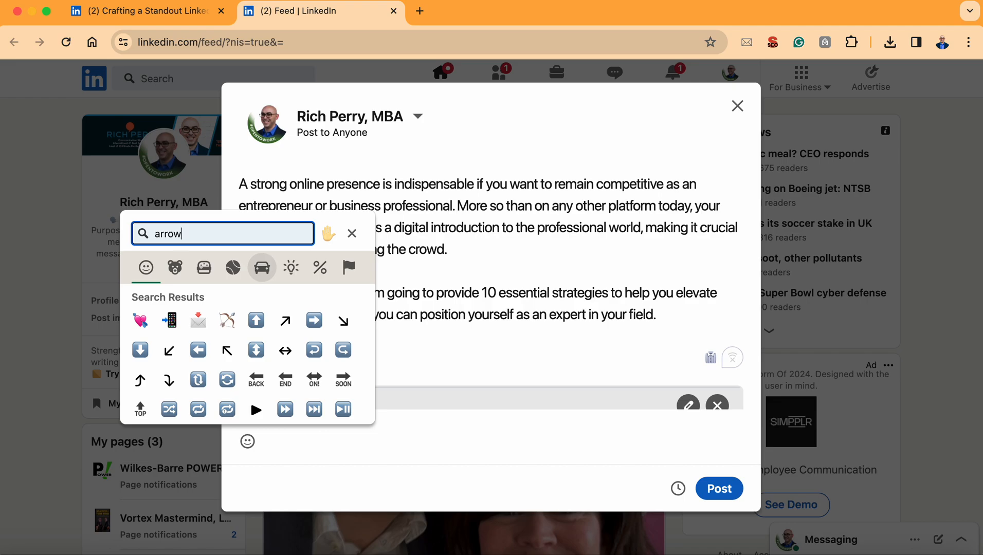
pyautogui.click(202, 409)
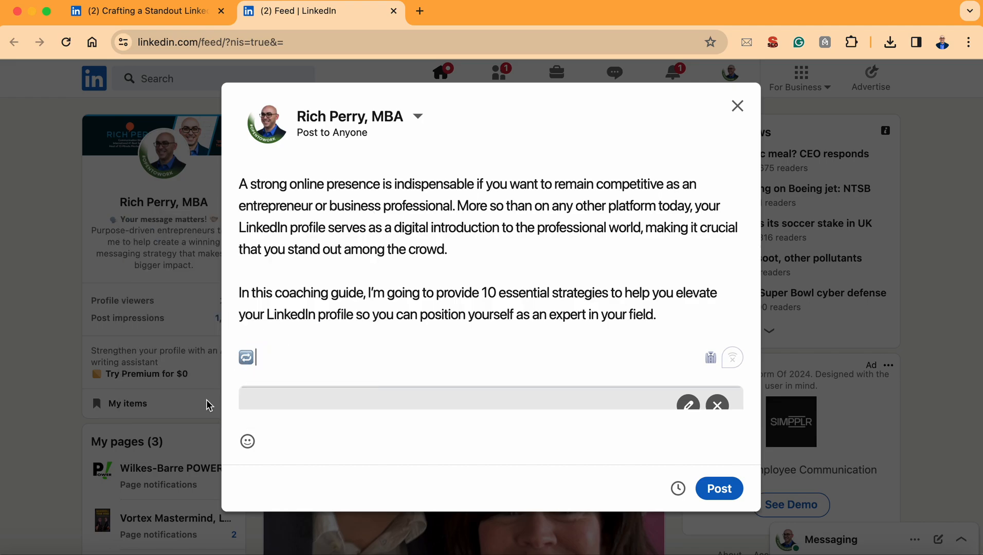
# Step: Write "Share this guide with your LinkedIn network!" after the repeat-arrows emoji
pyautogui.write('Share this guide with your LinkedIn network')
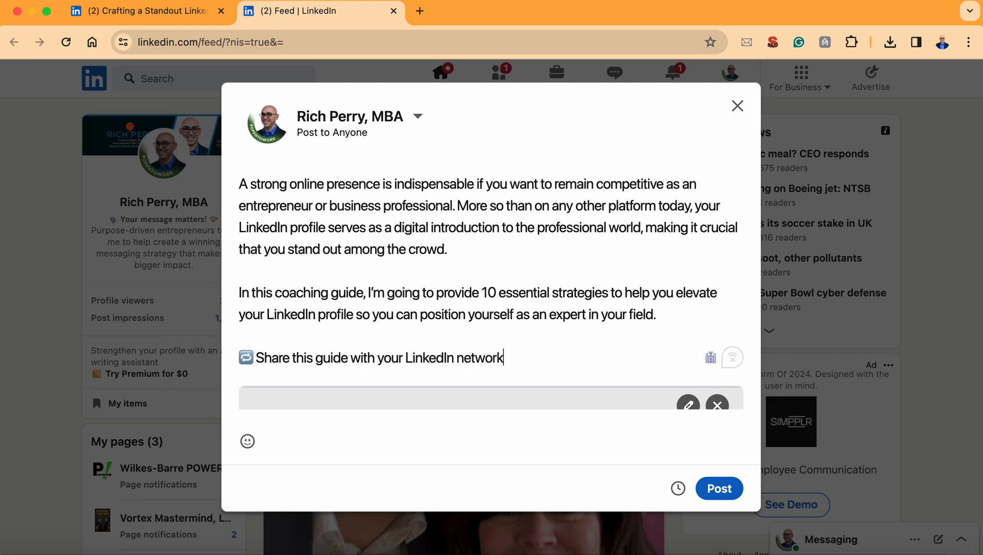
pyautogui.write('!')
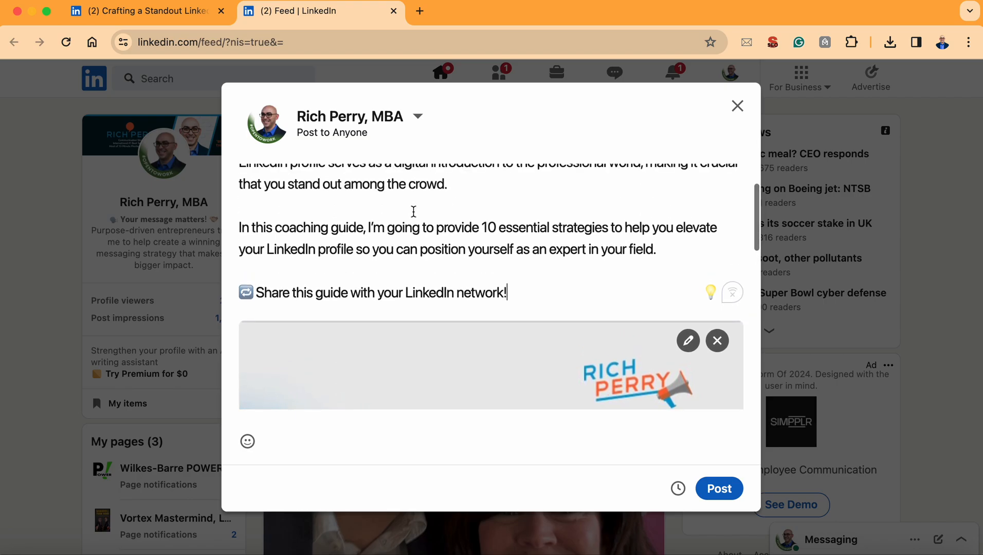
# Step: Publish the carousel post and review it in the feed
pyautogui.scroll(-5, 414, 215)
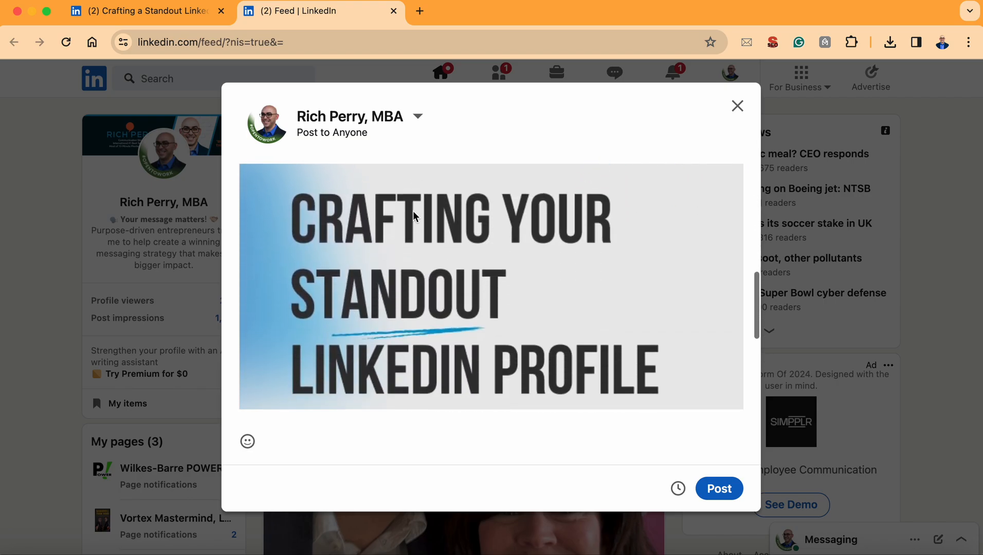
pyautogui.click(721, 489)
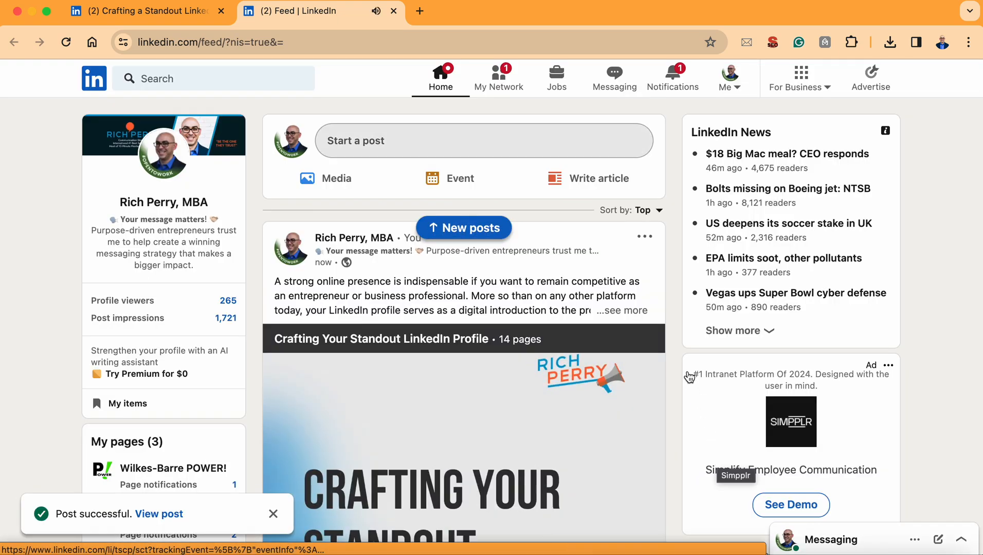
pyautogui.scroll(-1, 561, 271)
pyautogui.scroll(-6, 561, 271)
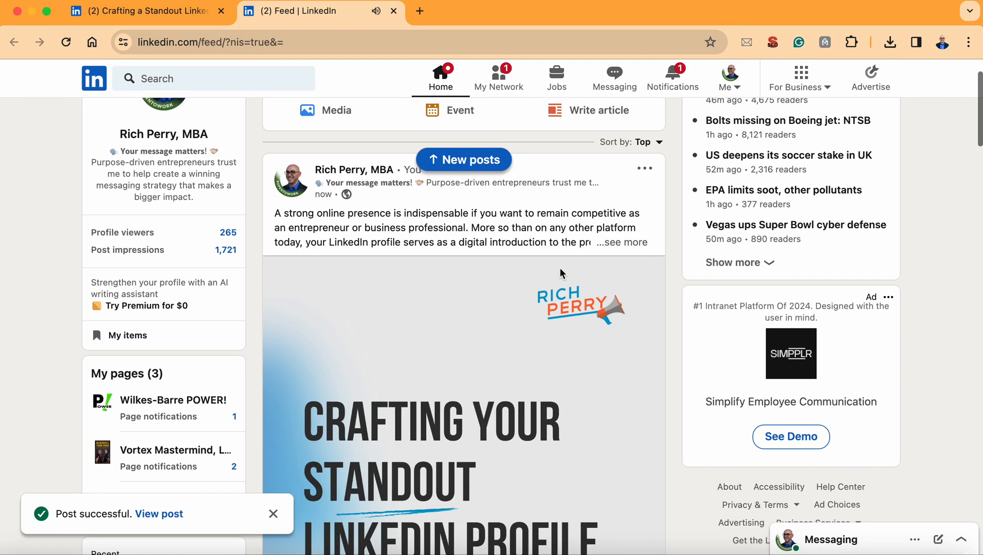
pyautogui.scroll(-3, 560, 273)
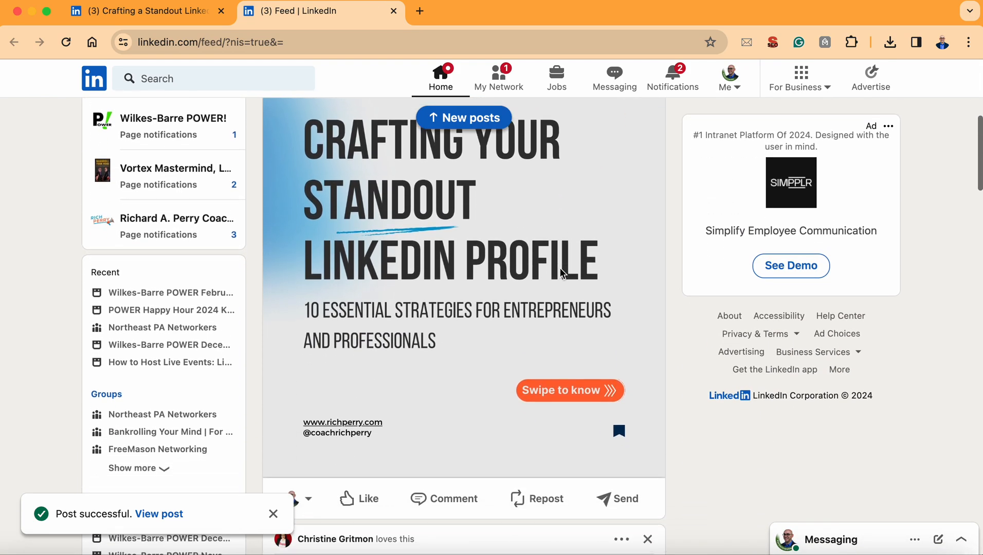
pyautogui.scroll(8, 560, 268)
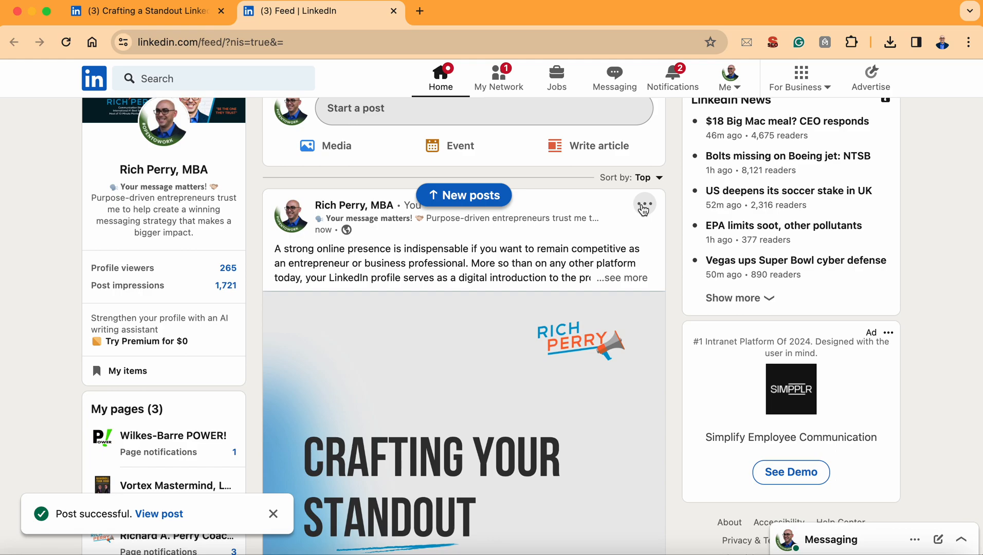
# Step: Feature the newly published carousel post on top of the profile
pyautogui.click(645, 206)
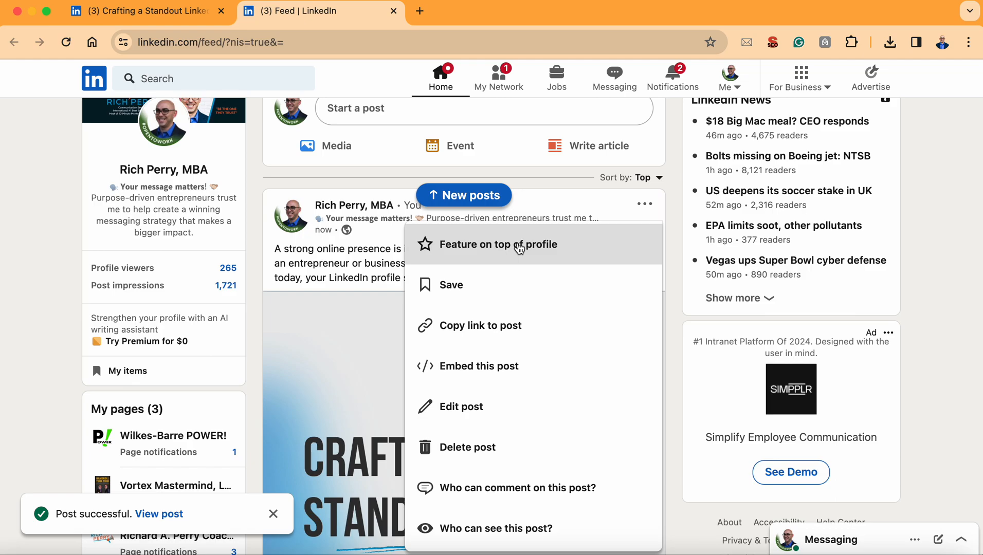
pyautogui.click(668, 215)
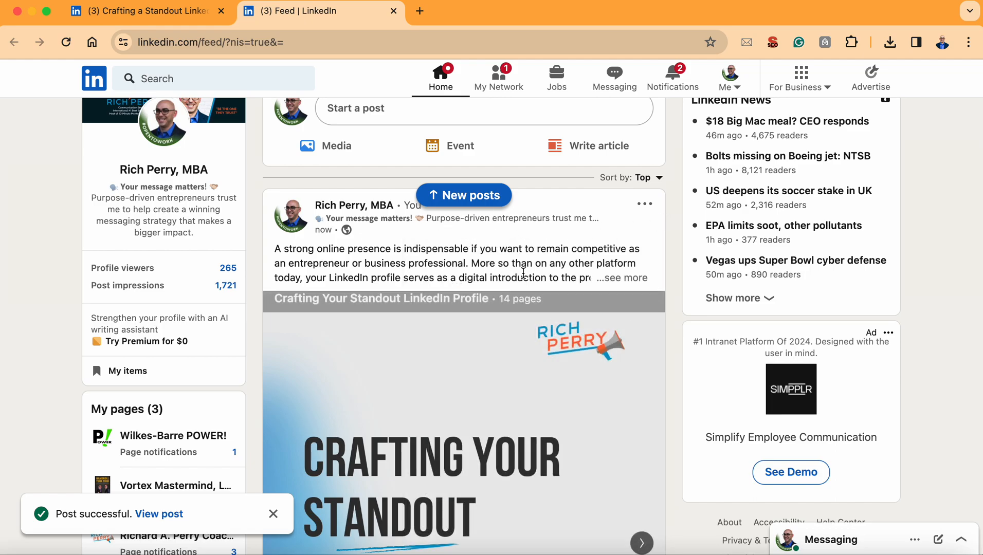
pyautogui.click(645, 206)
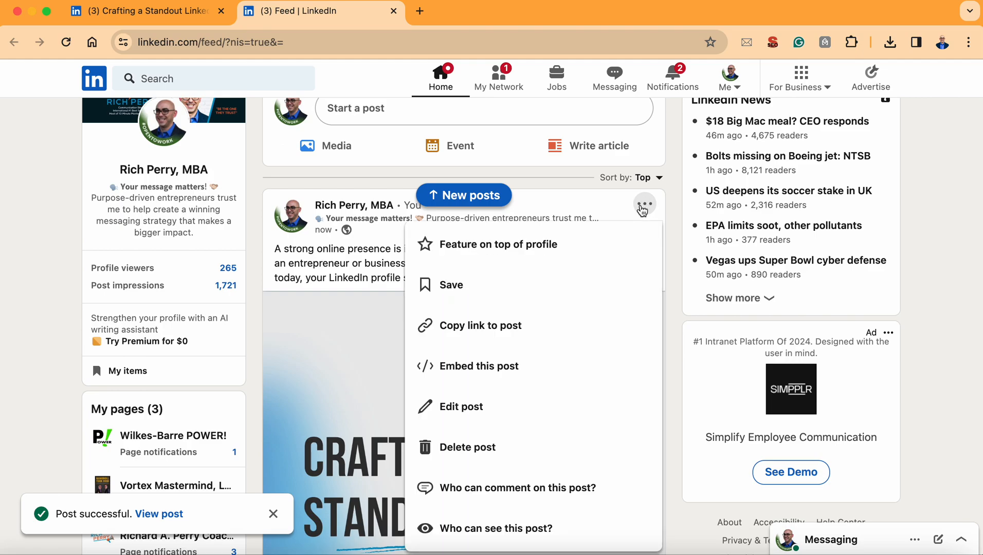
pyautogui.click(551, 247)
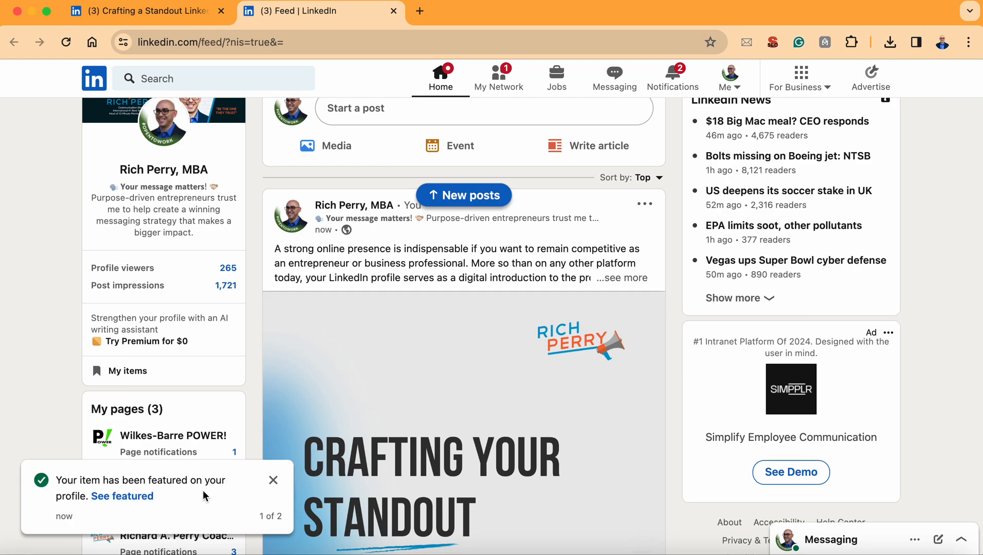
# Step: Go to the profile page through the offered link to the featured item and bring up its Featured section
pyautogui.click(144, 496)
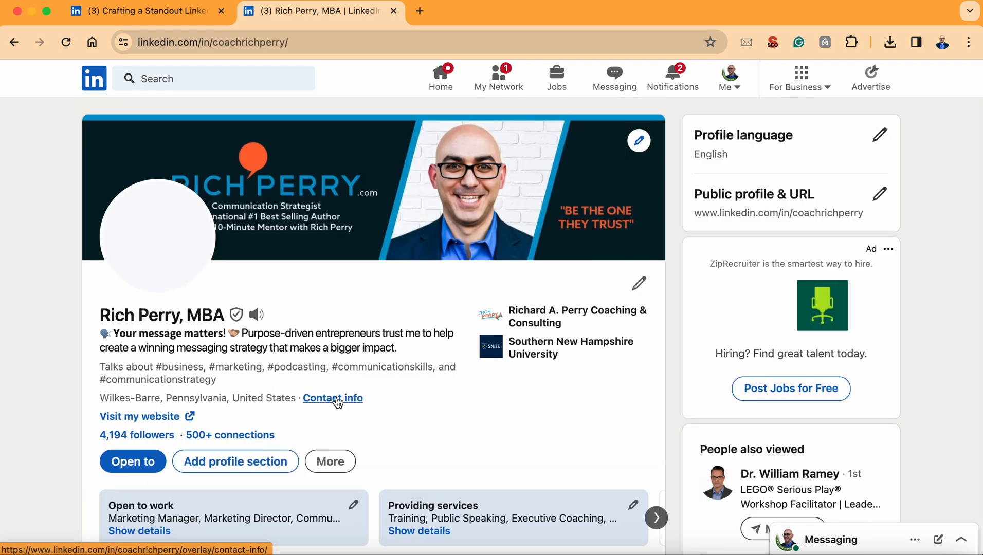
pyautogui.scroll(-1, 336, 399)
pyautogui.scroll(-5, 338, 403)
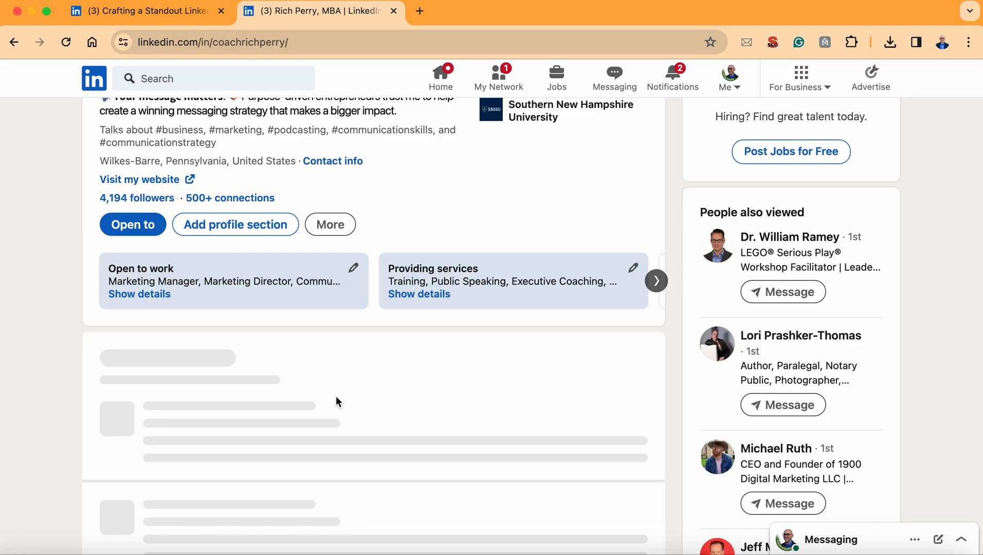
pyautogui.scroll(3, 336, 395)
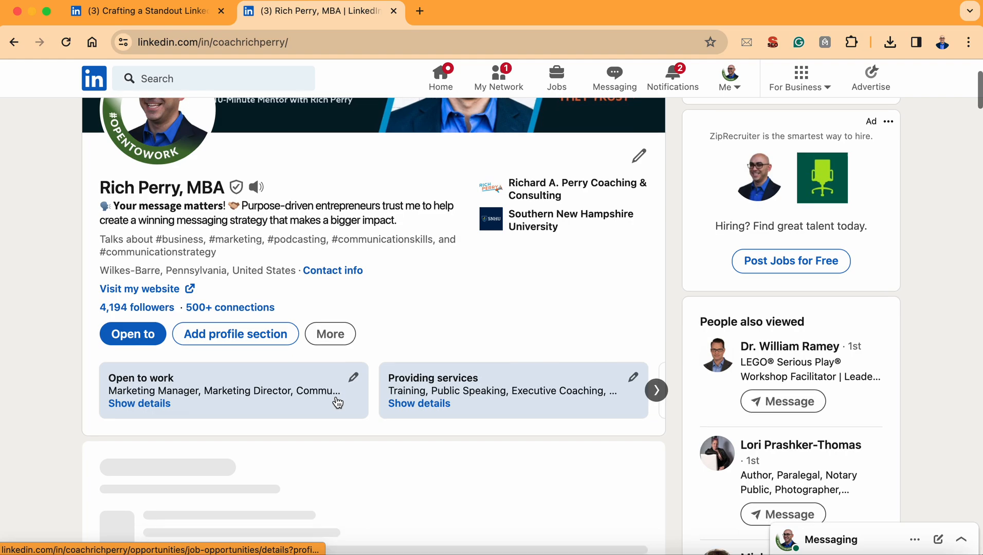
pyautogui.scroll(-6, 335, 396)
pyautogui.scroll(-10, 335, 396)
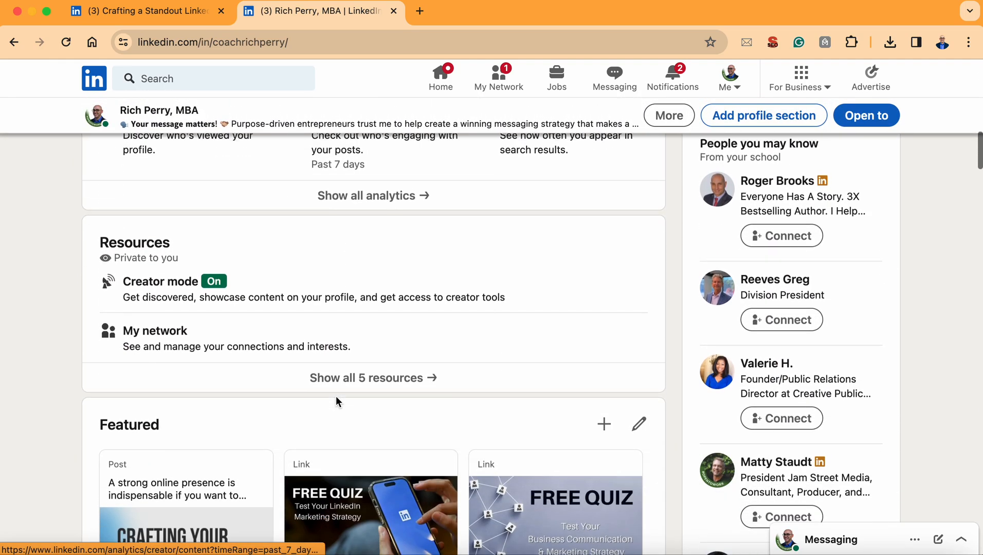
pyautogui.scroll(-3, 335, 395)
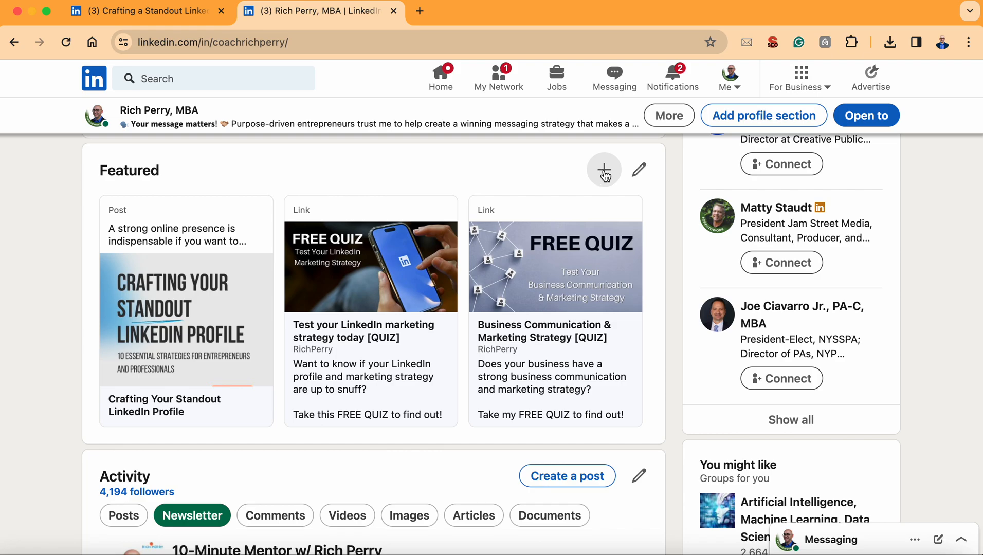
# Step: Open the Featured section for editing and look through its post and quiz links
pyautogui.click(641, 175)
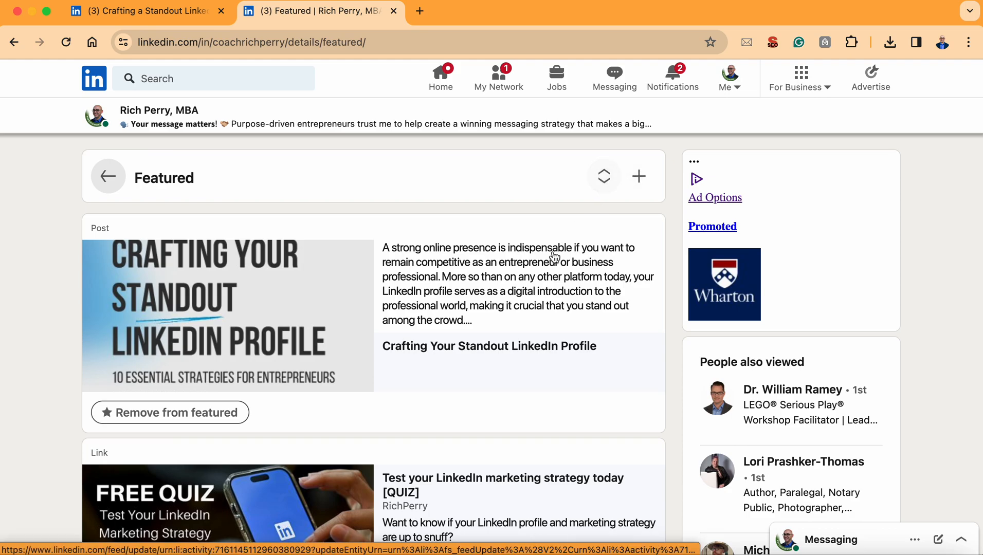
pyautogui.scroll(-5, 553, 259)
pyautogui.scroll(-5, 553, 258)
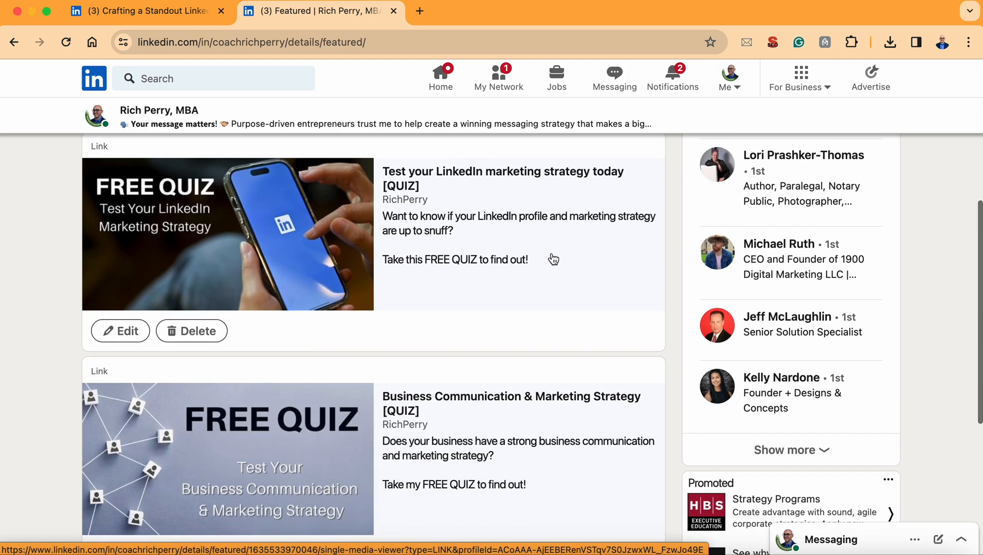
pyautogui.scroll(10, 551, 259)
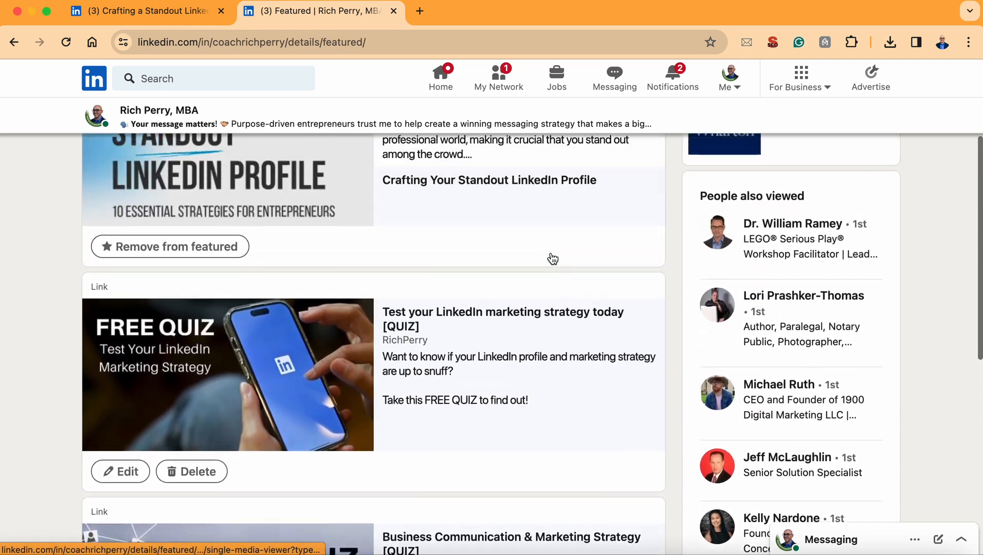
pyautogui.scroll(-1, 451, 347)
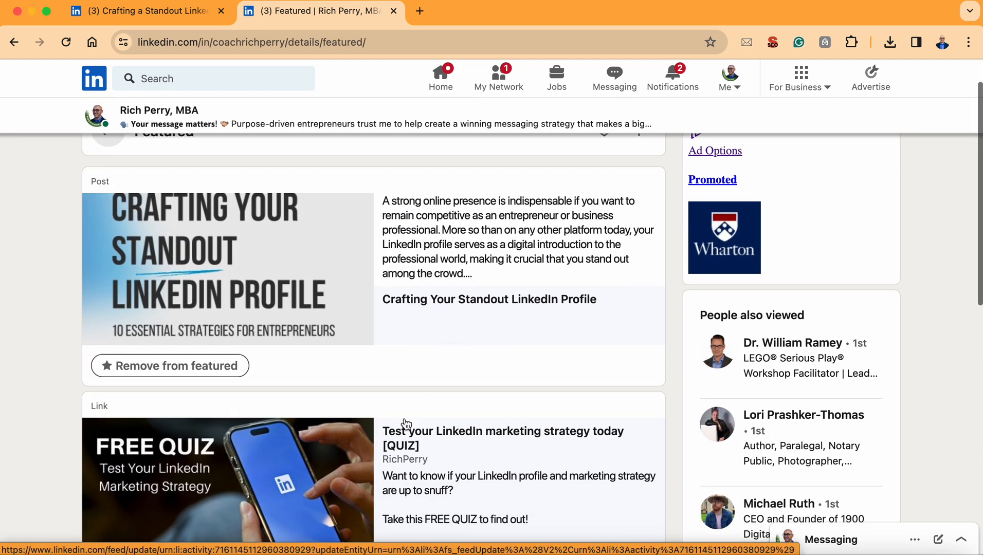
# Step: Try to move the LinkedIn marketing strategy quiz above the carousel post directly in the Featured list, and return to that list
pyautogui.moveTo(379, 440); pyautogui.dragTo(359, 171)
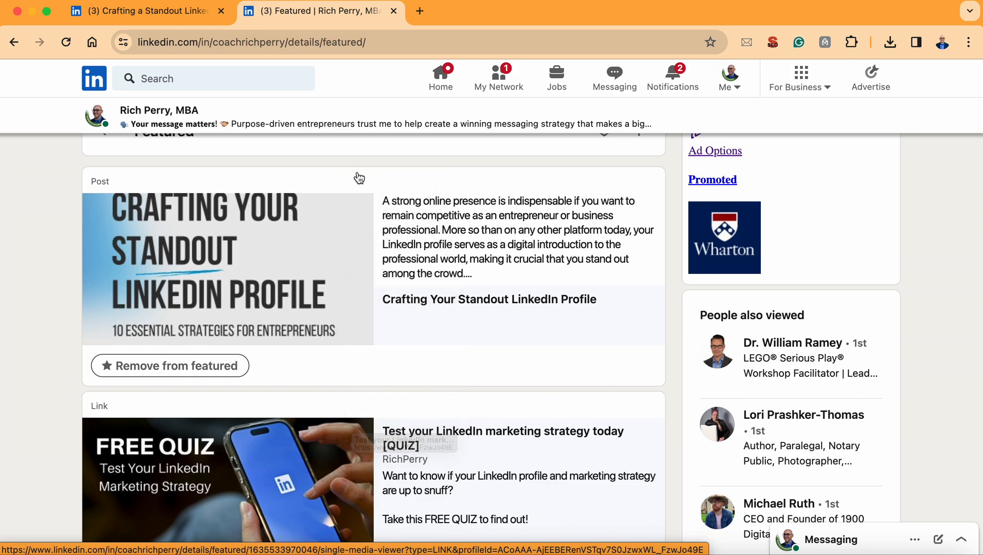
pyautogui.click(375, 311)
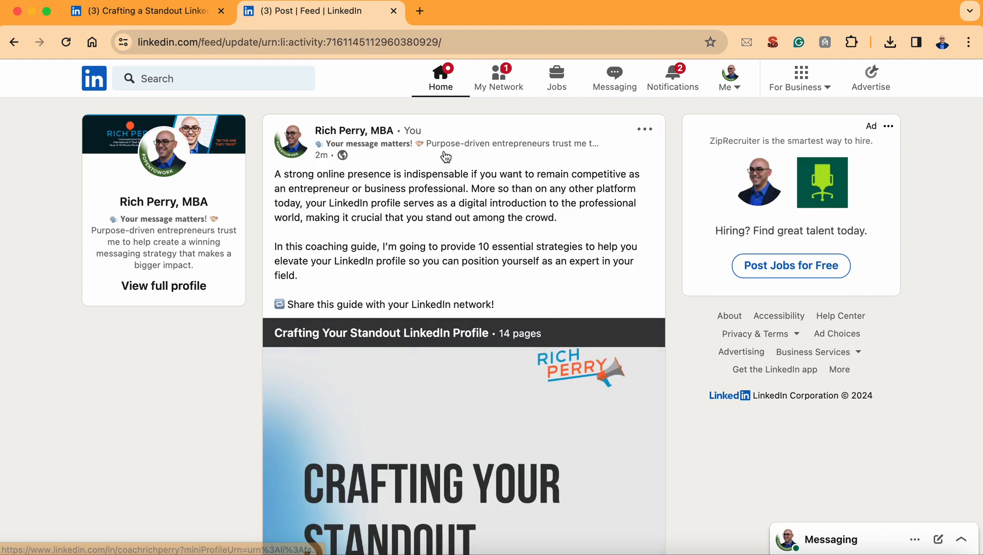
pyautogui.click(13, 43)
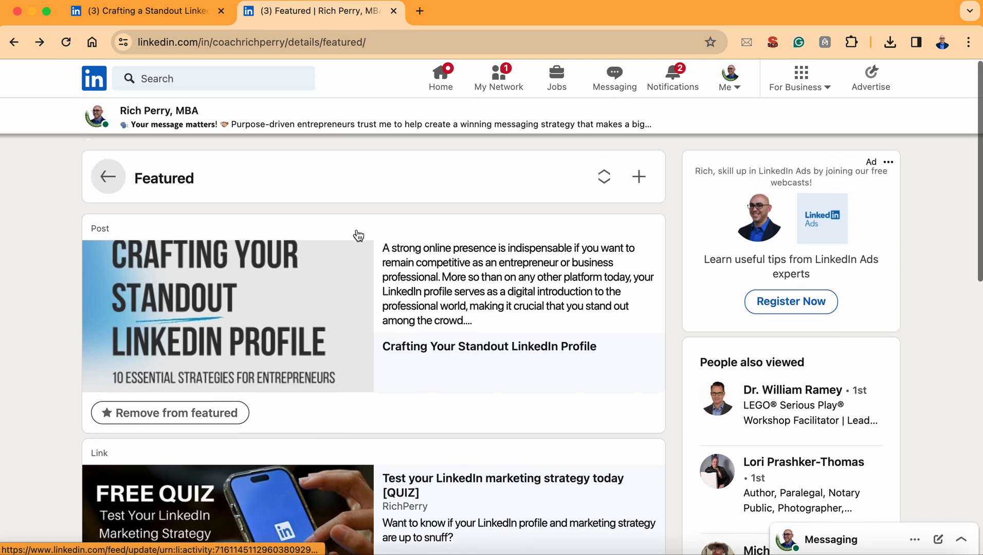
# Step: Leave the Featured reorder dialog and close the chat window that covers the Featured list
pyautogui.click(605, 178)
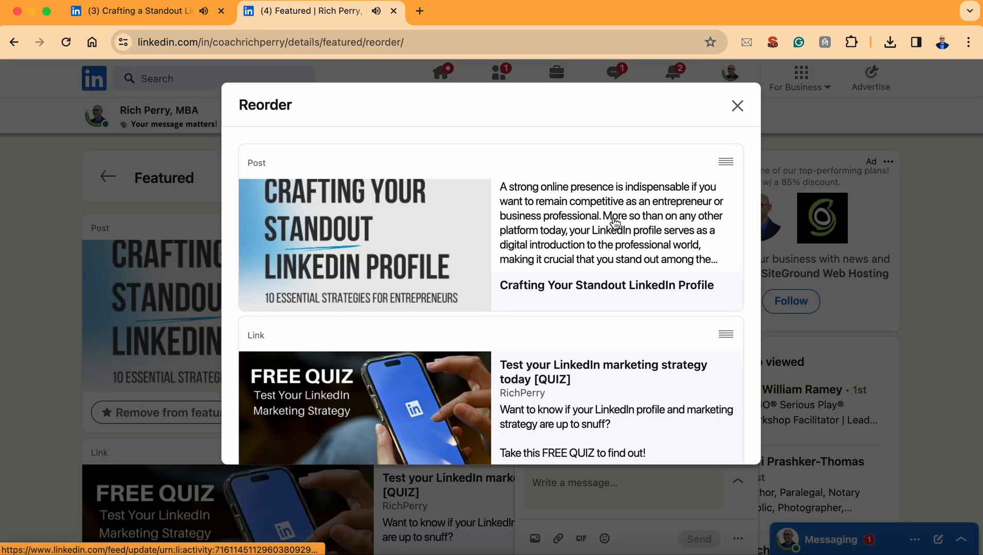
pyautogui.click(738, 107)
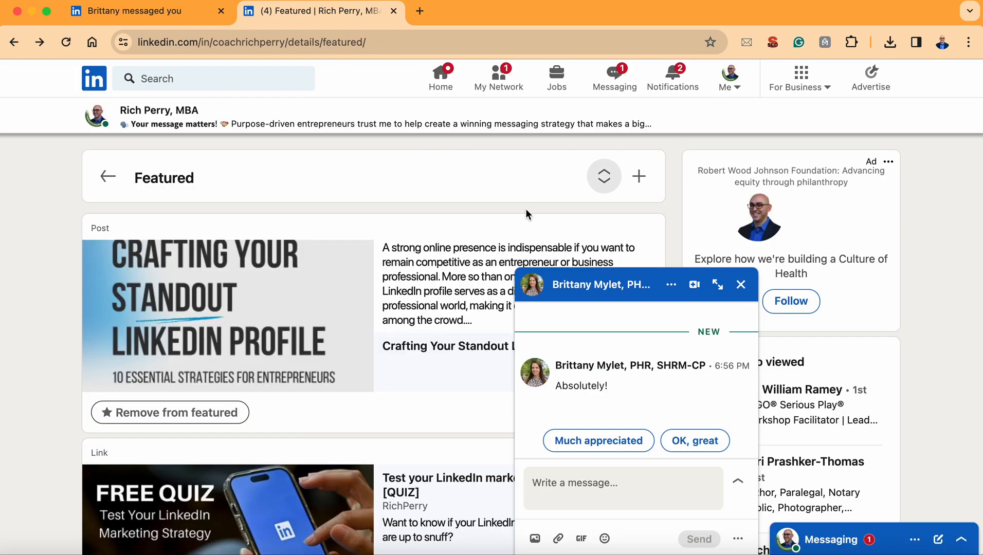
pyautogui.click(740, 285)
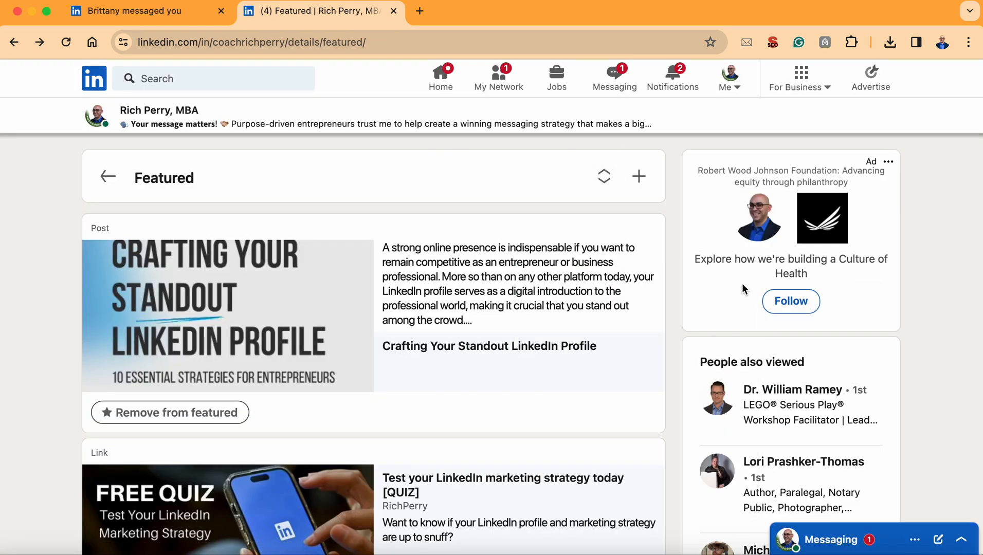
# Step: Move the carousel post below both quiz links in the Featured order and return to the profile's Featured section
pyautogui.click(603, 183)
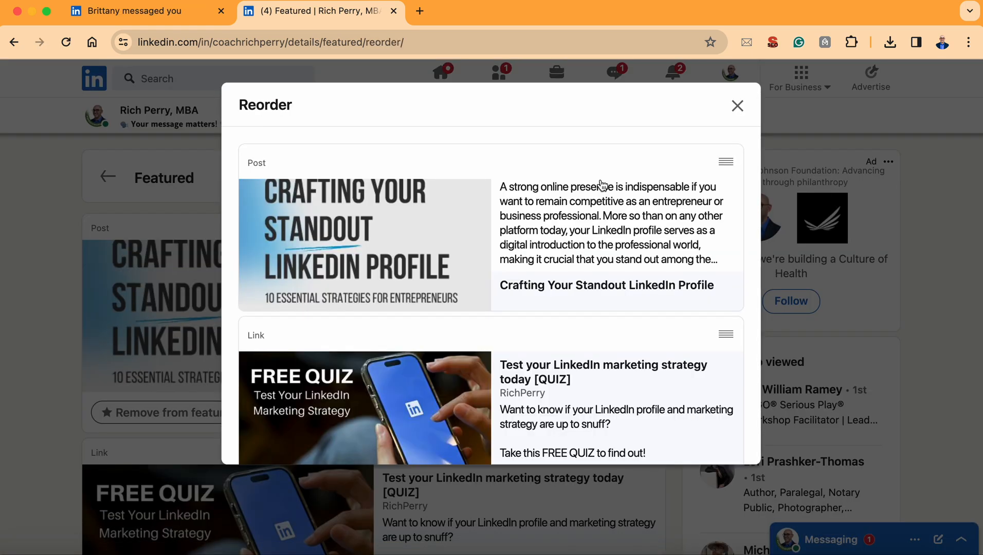
pyautogui.moveTo(726, 162); pyautogui.dragTo(735, 281)
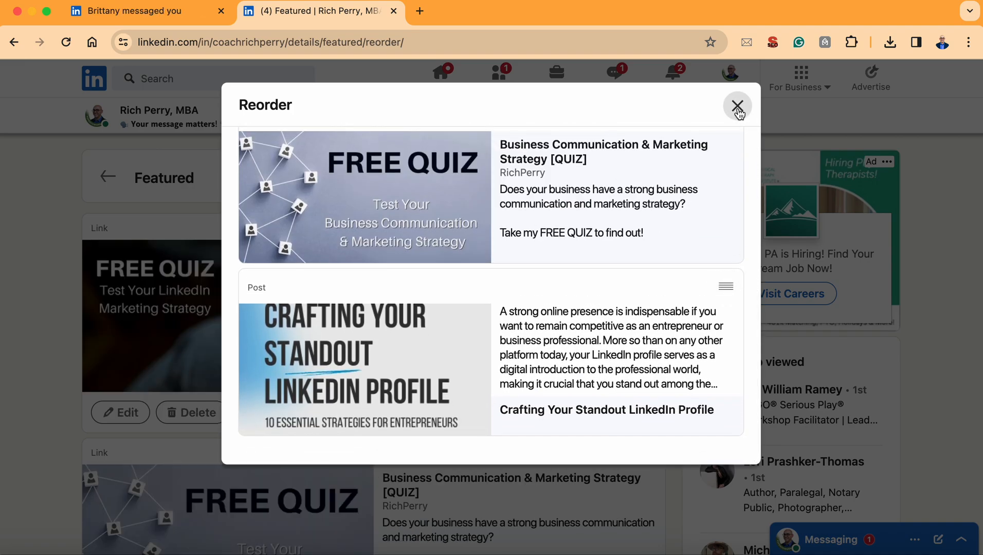
pyautogui.click(737, 106)
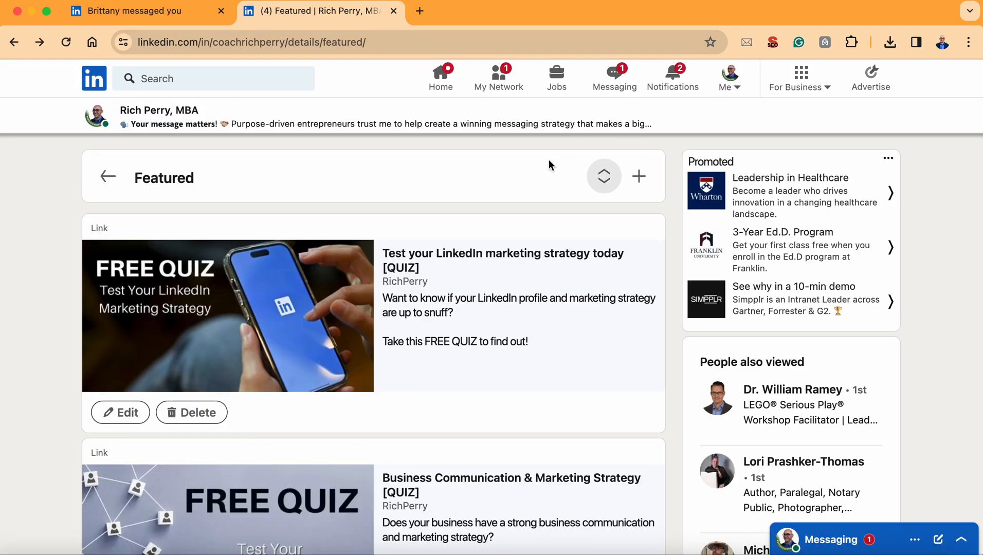
pyautogui.click(108, 176)
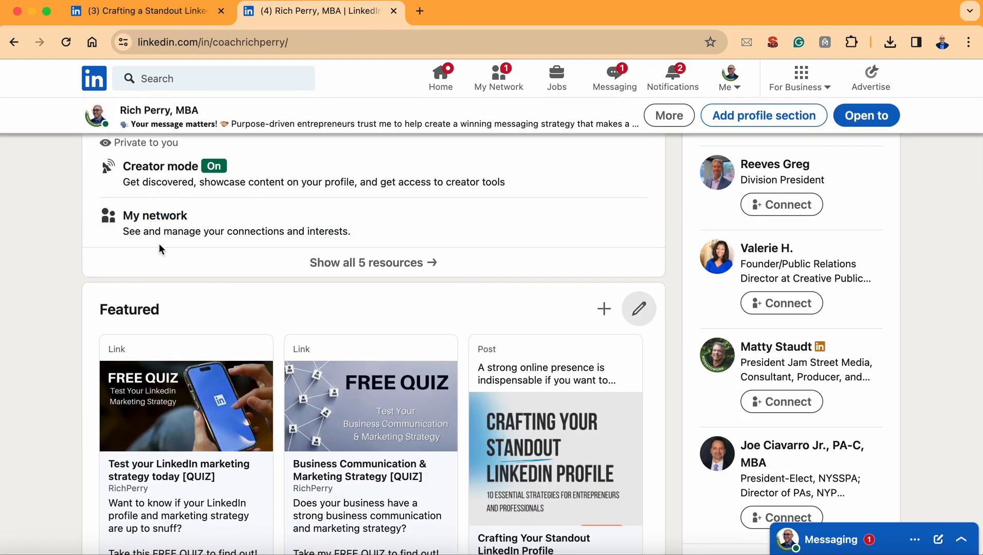
pyautogui.scroll(-2, 159, 244)
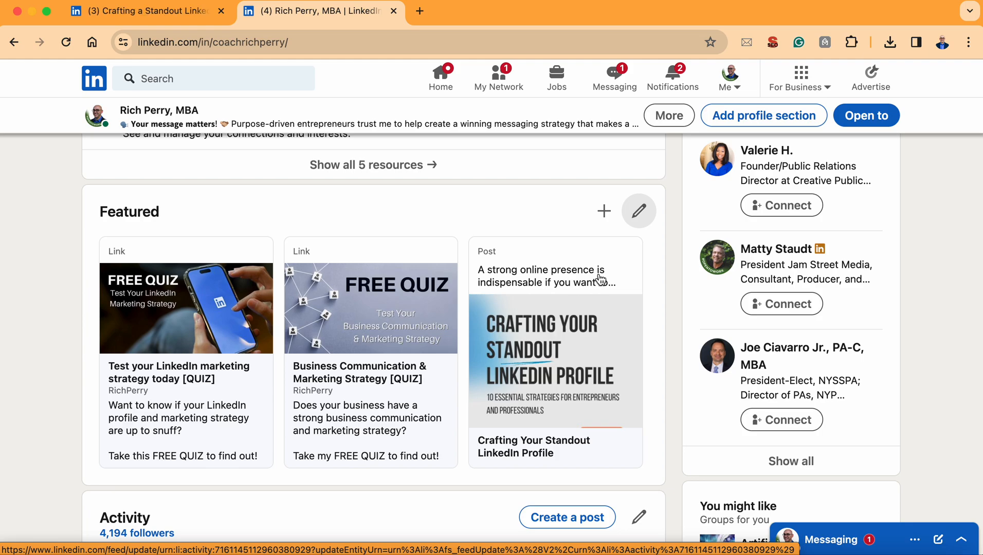
# Step: Reorder the featured items so the carousel post comes first, ahead of both quiz links, and return to the profile's Featured section
pyautogui.click(639, 221)
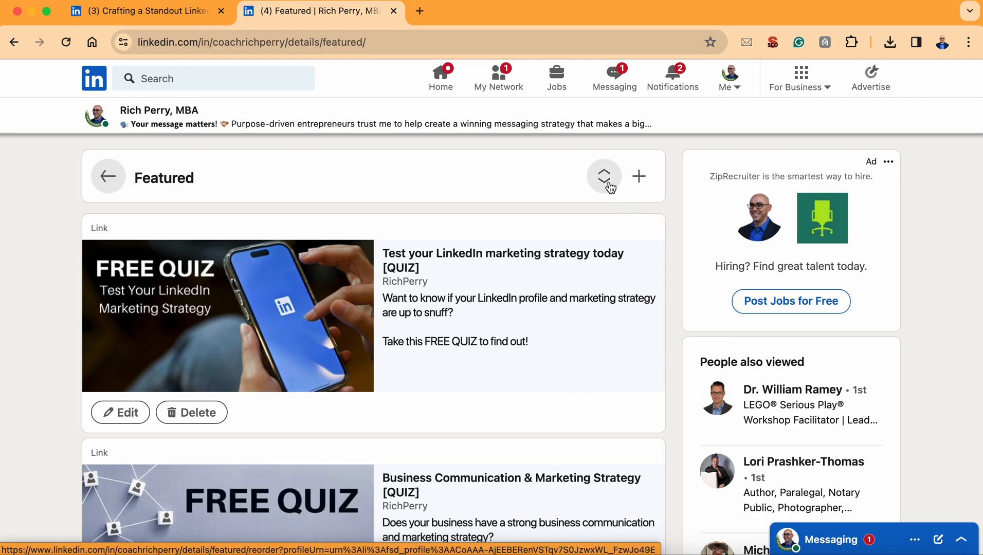
pyautogui.click(607, 182)
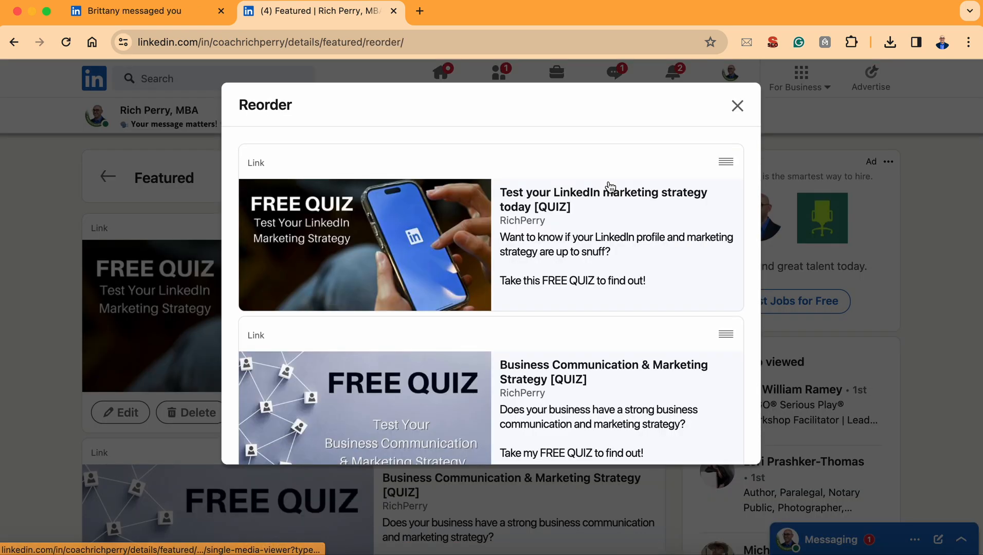
pyautogui.scroll(-3, 594, 220)
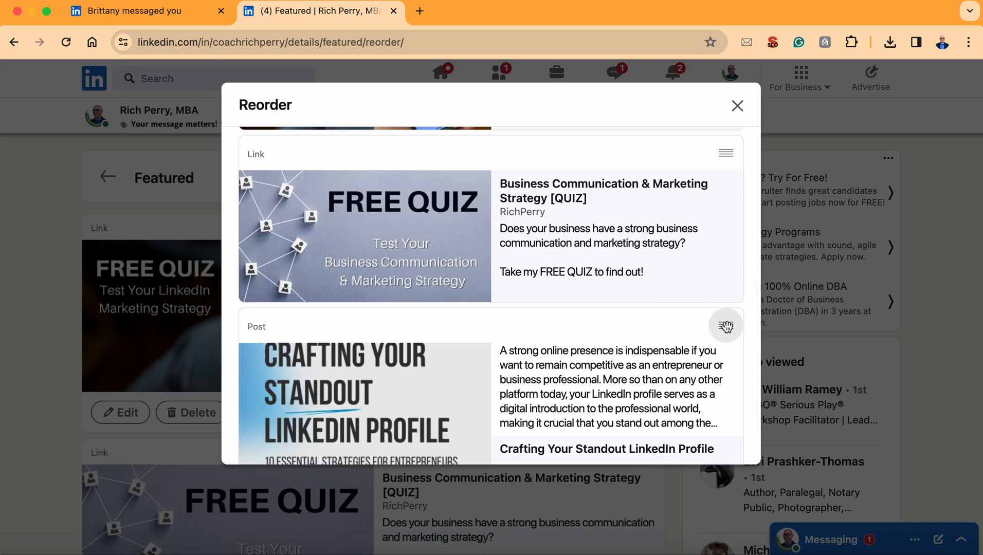
pyautogui.scroll(-1, 727, 327)
pyautogui.moveTo(727, 327); pyautogui.dragTo(704, 145)
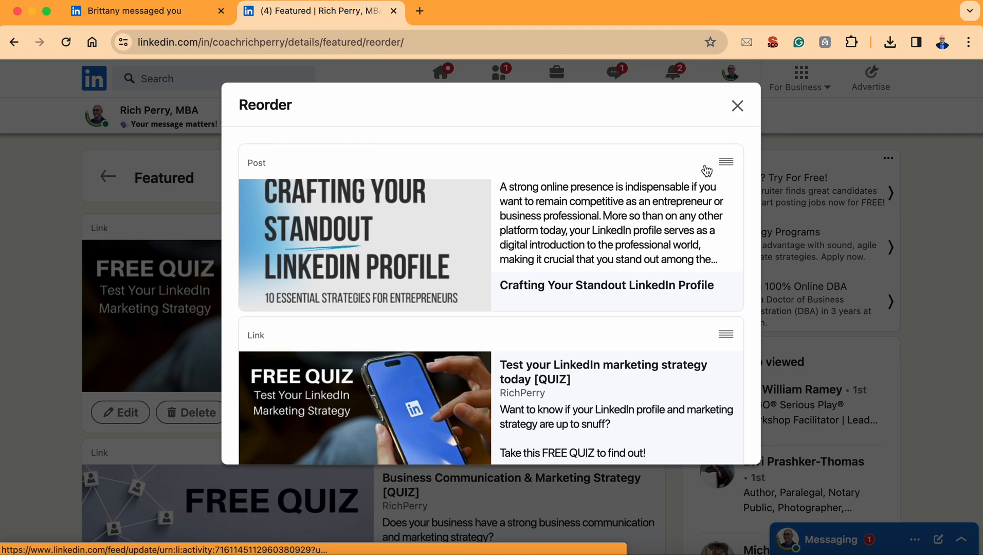
pyautogui.click(738, 105)
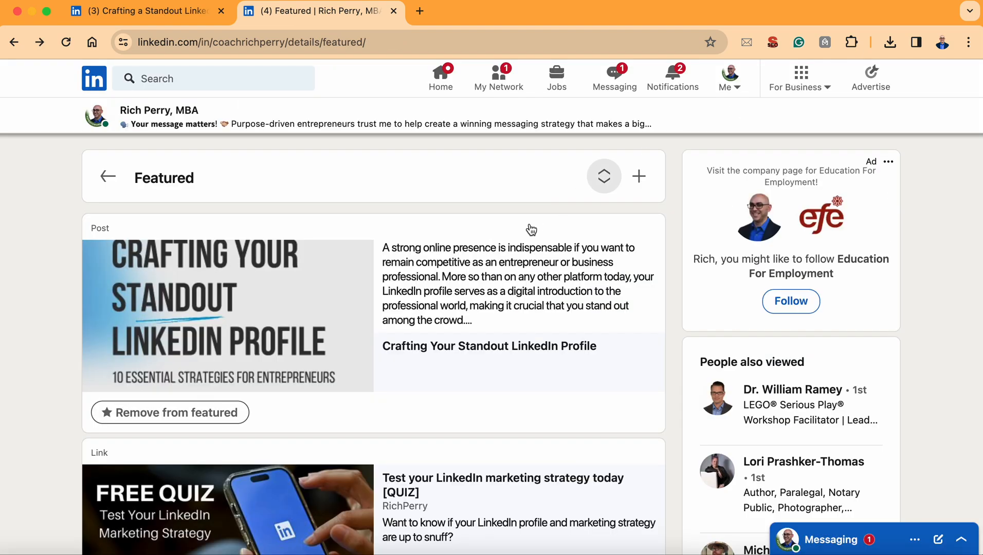
pyautogui.click(108, 177)
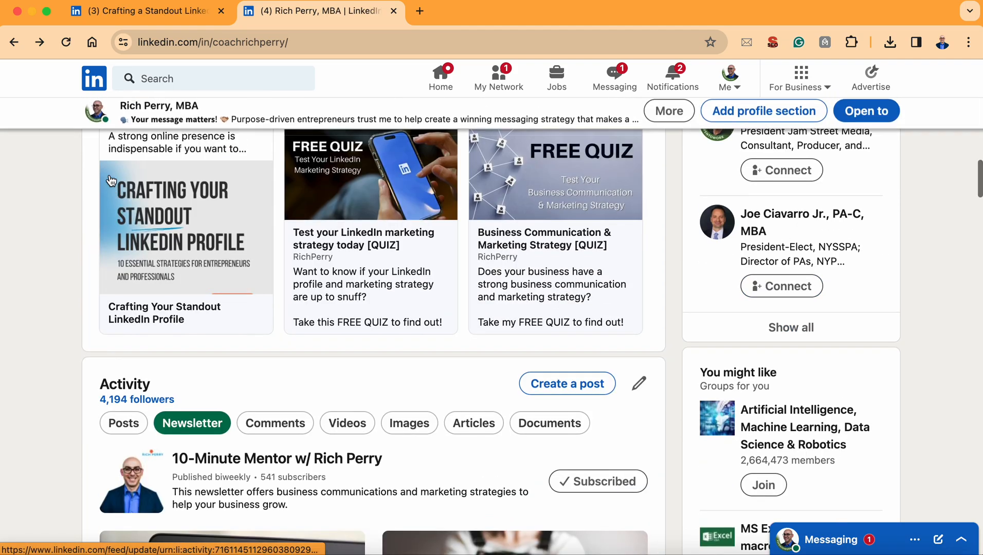
pyautogui.scroll(2, 132, 219)
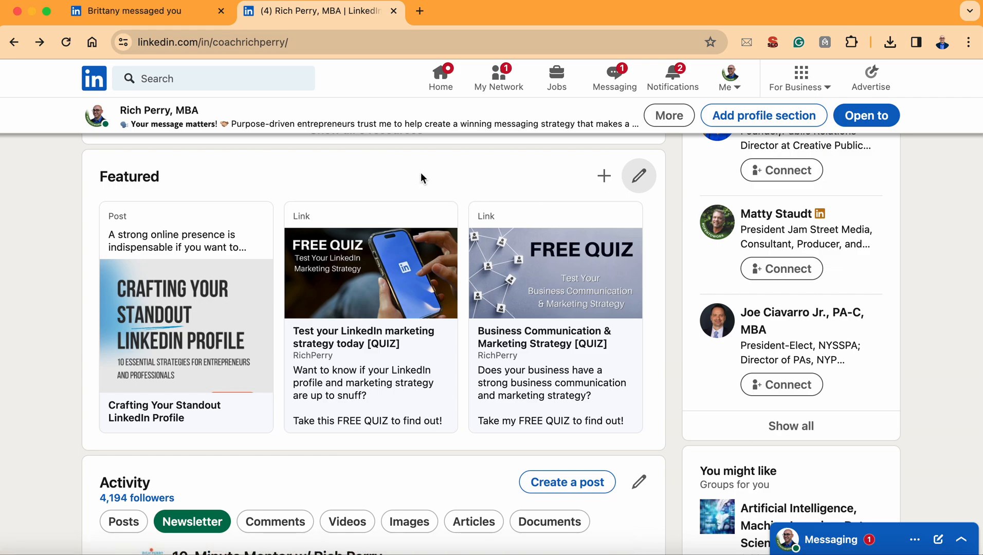
pyautogui.scroll(1, 419, 173)
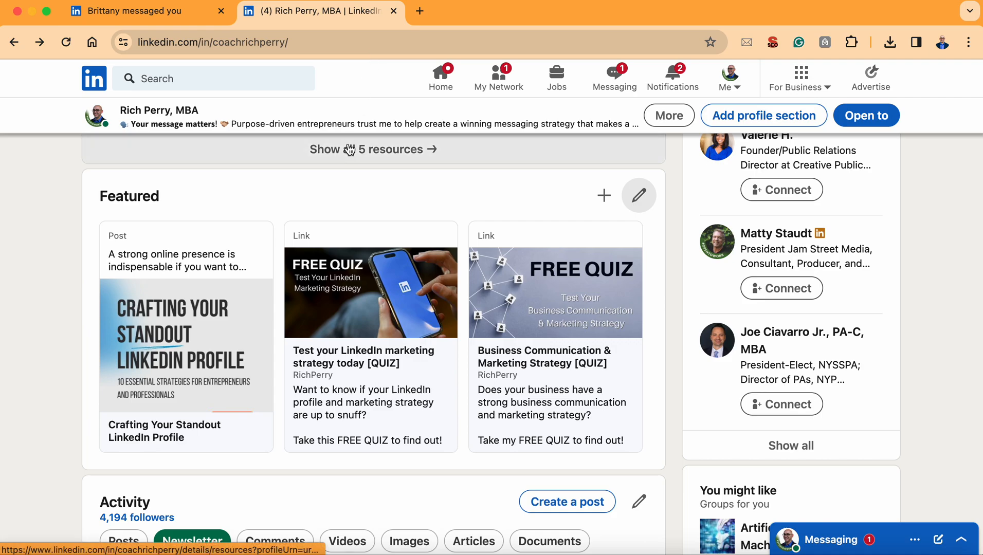
pyautogui.scroll(-1, 349, 149)
pyautogui.scroll(1, 349, 149)
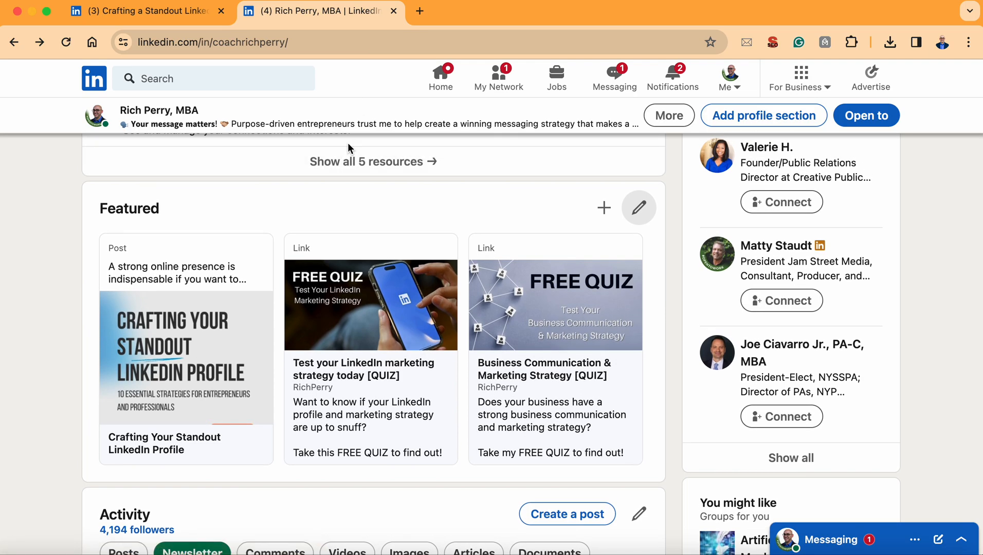